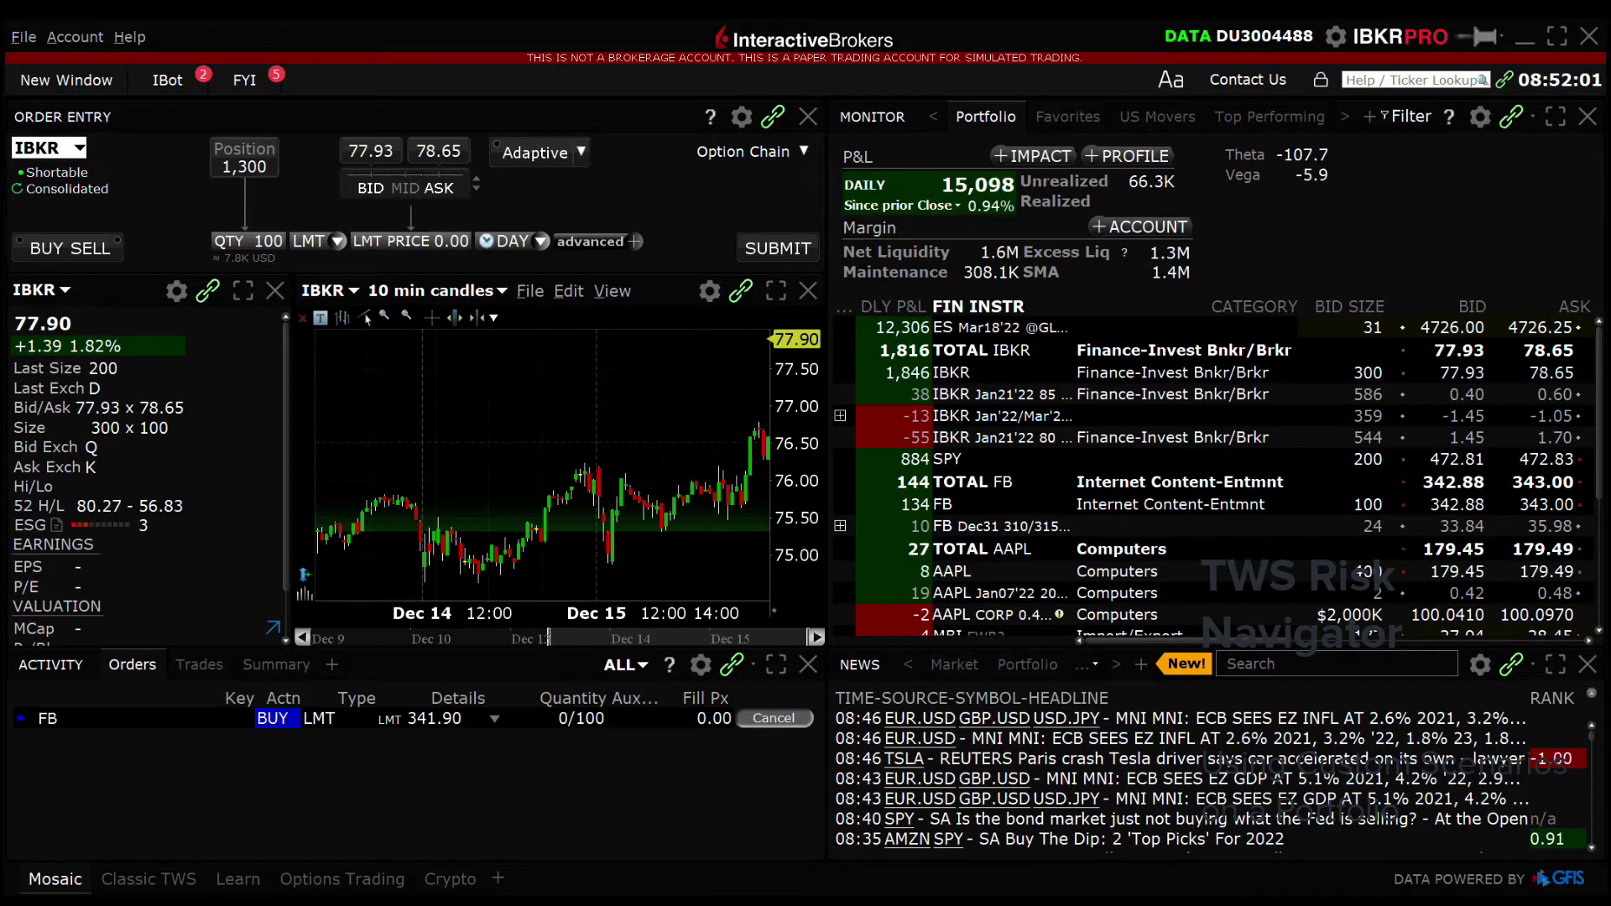
Step: Search the File menu for 'risk' and start a new Risk Navigator What-If portfolio
left_click(23, 37)
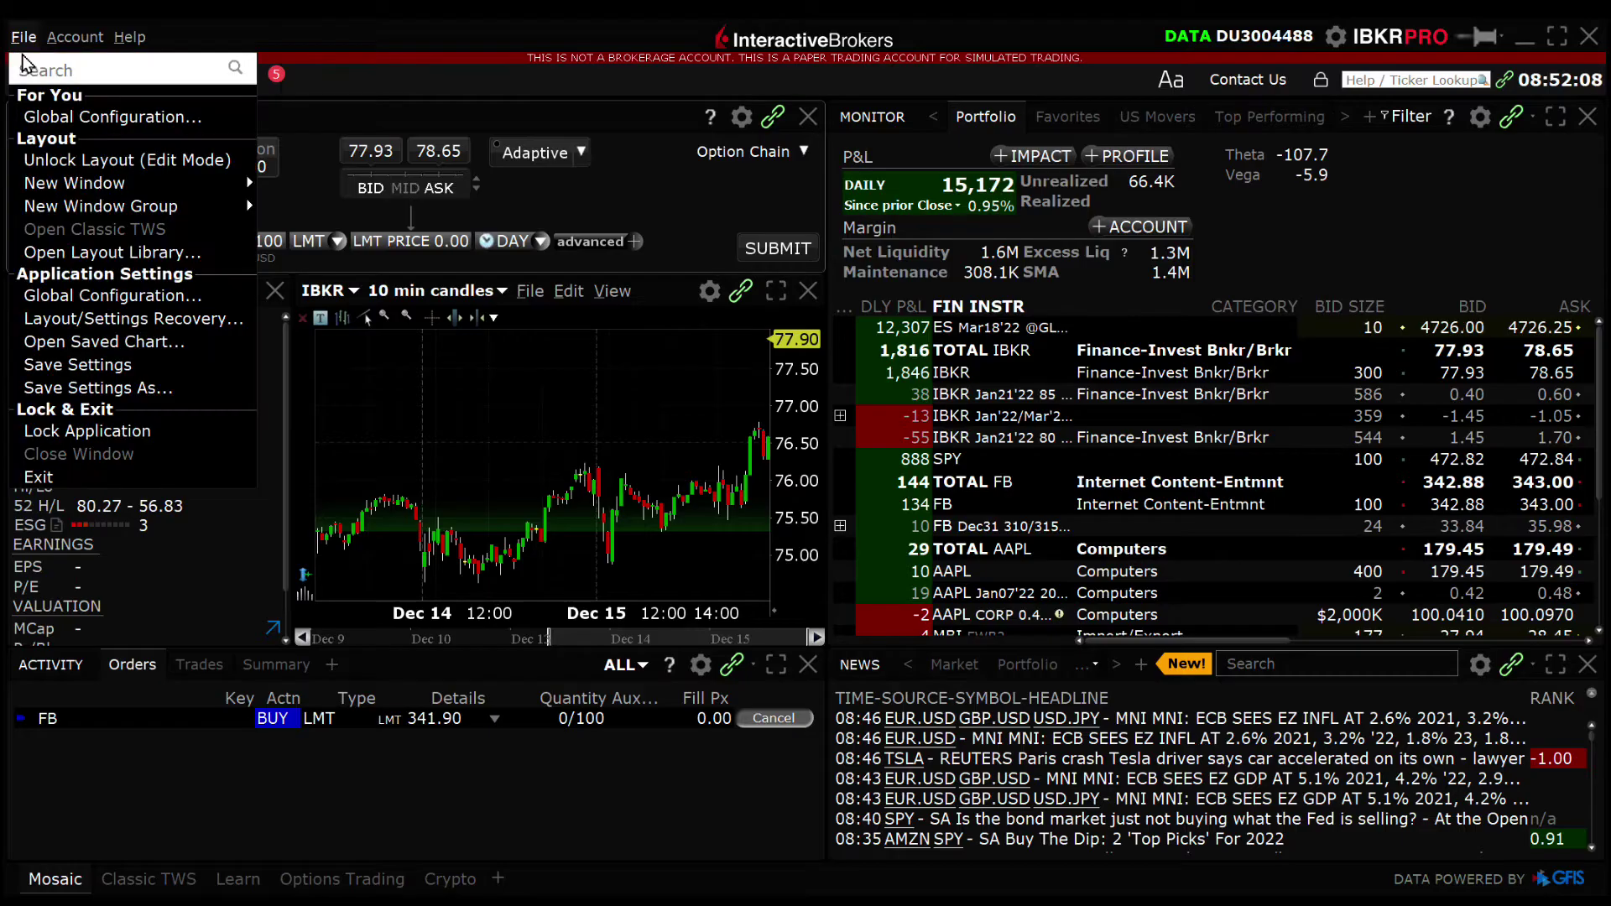
type("risk")
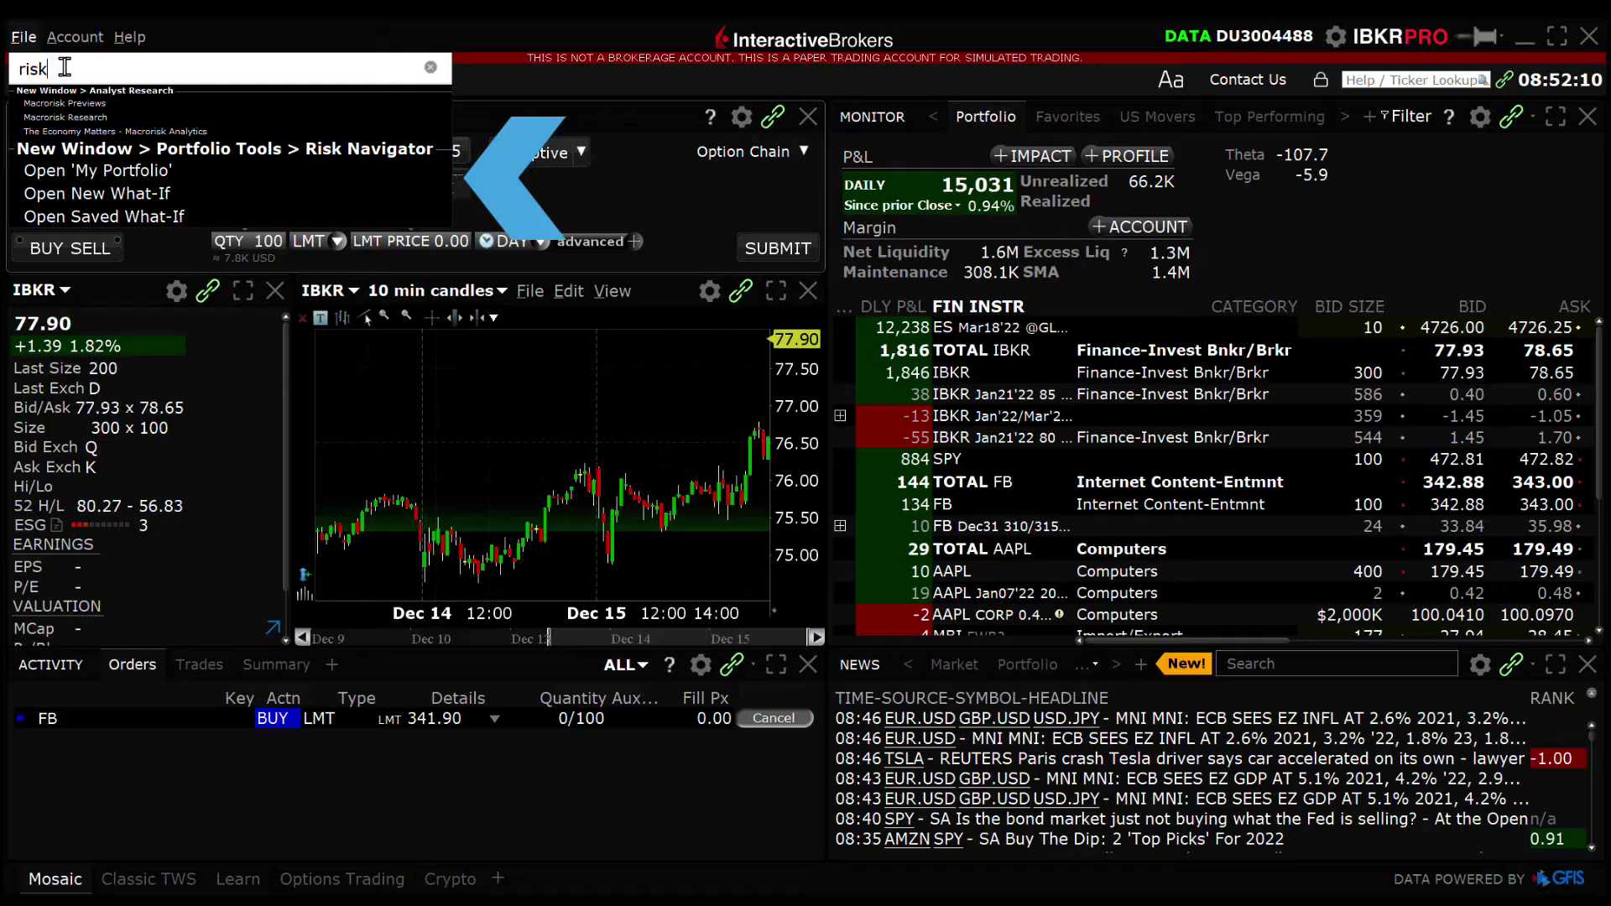
left_click(133, 194)
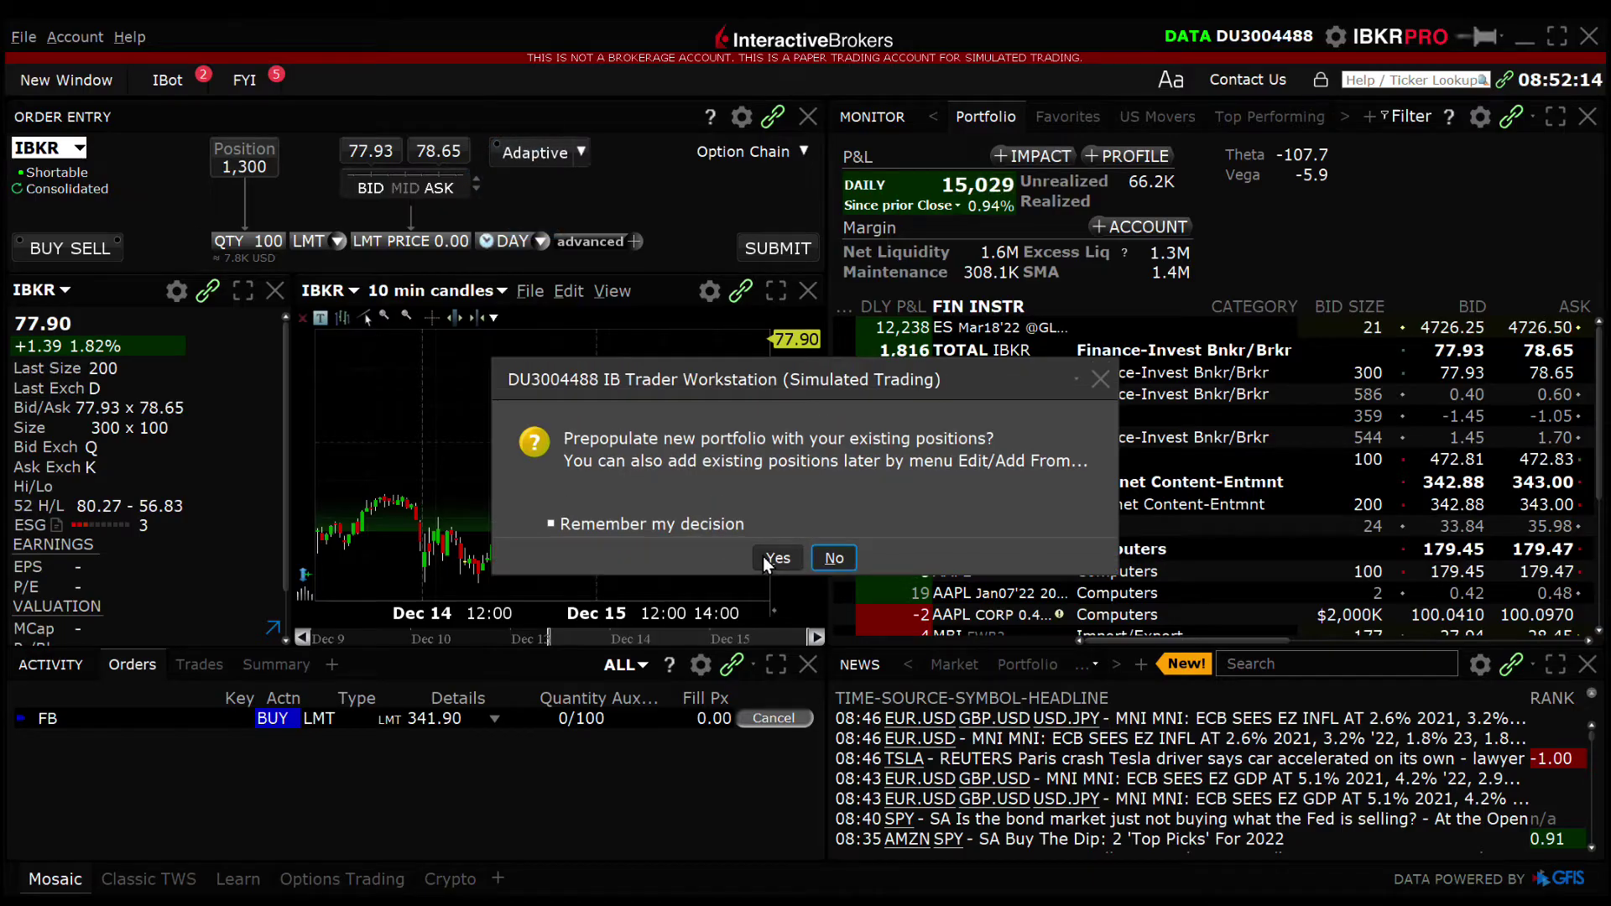
Step: Prepopulate the What-If portfolio with existing positions and turn on the Custom scenario view
left_click(766, 559)
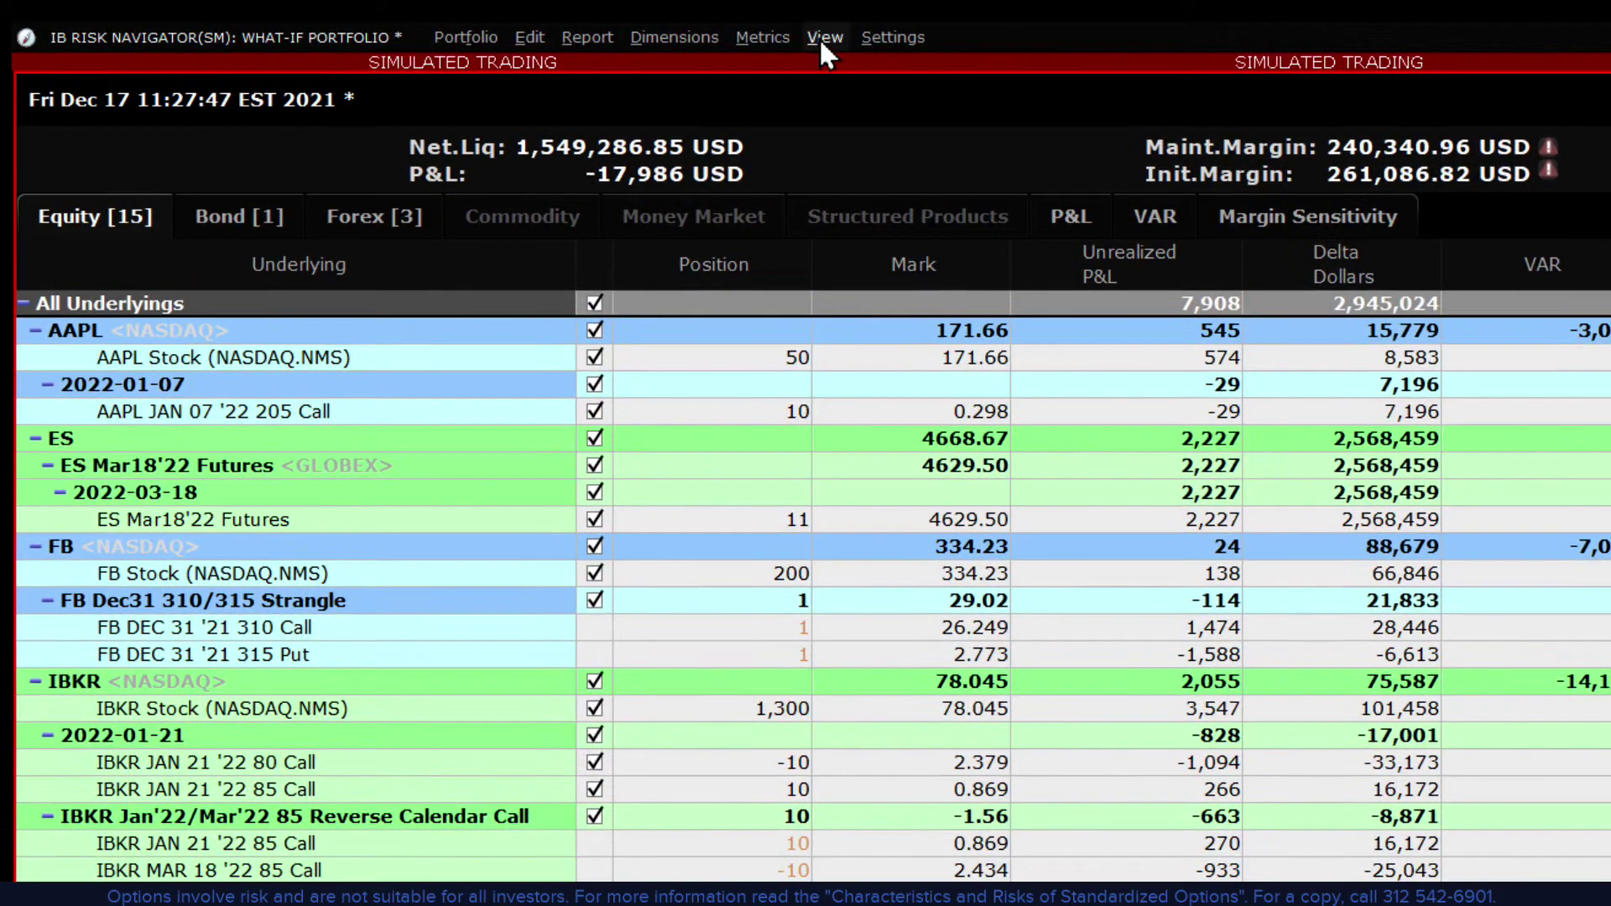
left_click(822, 40)
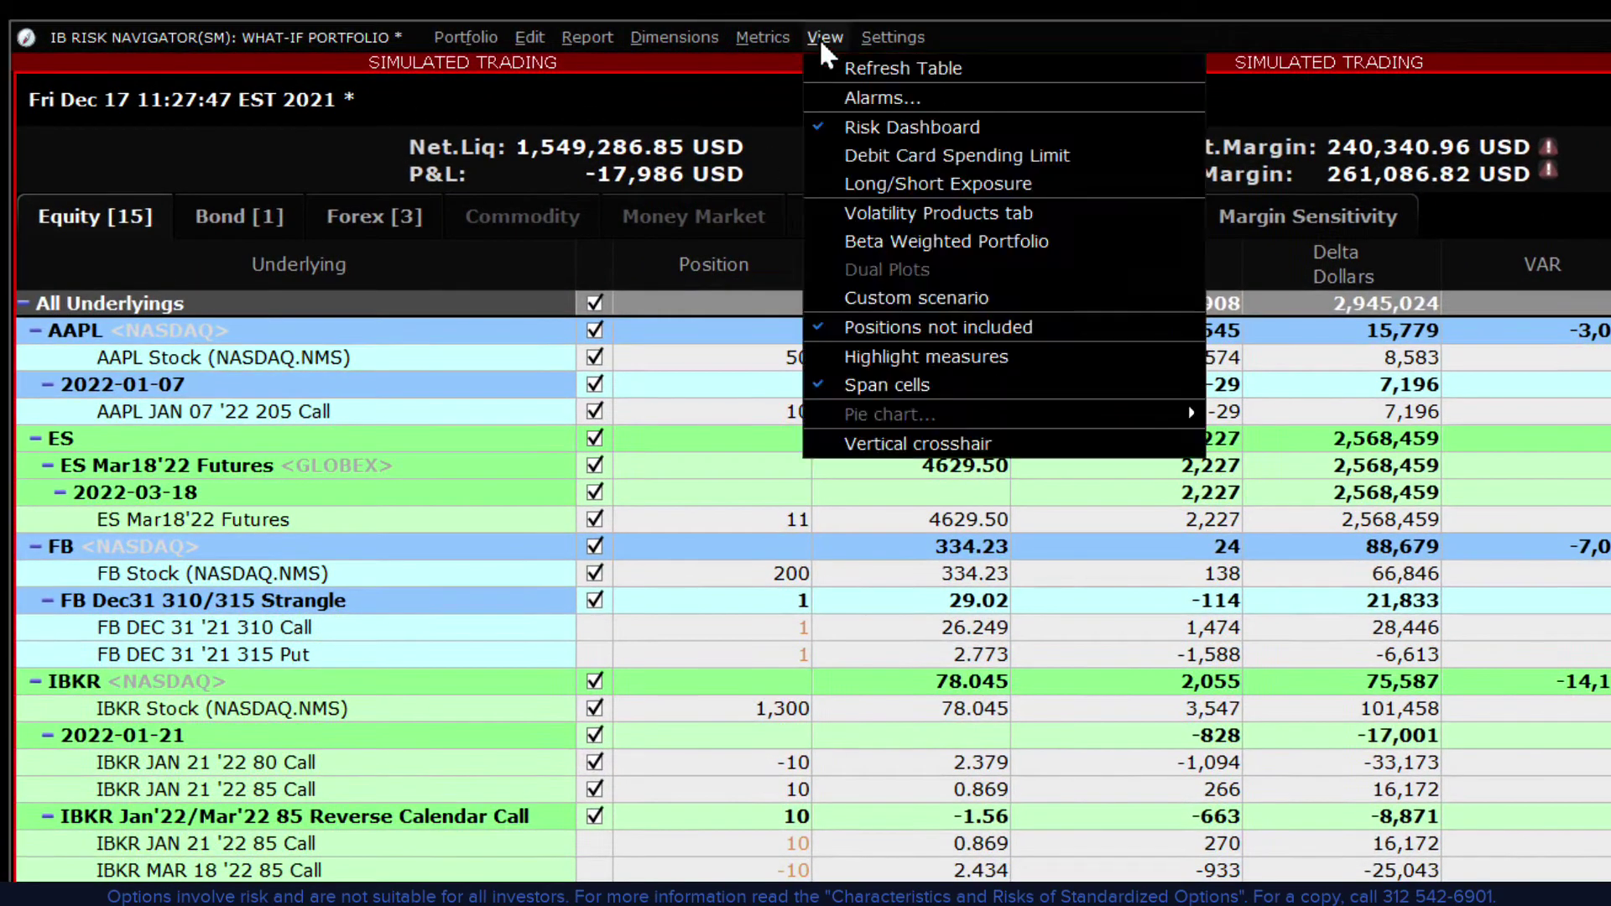
left_click(929, 295)
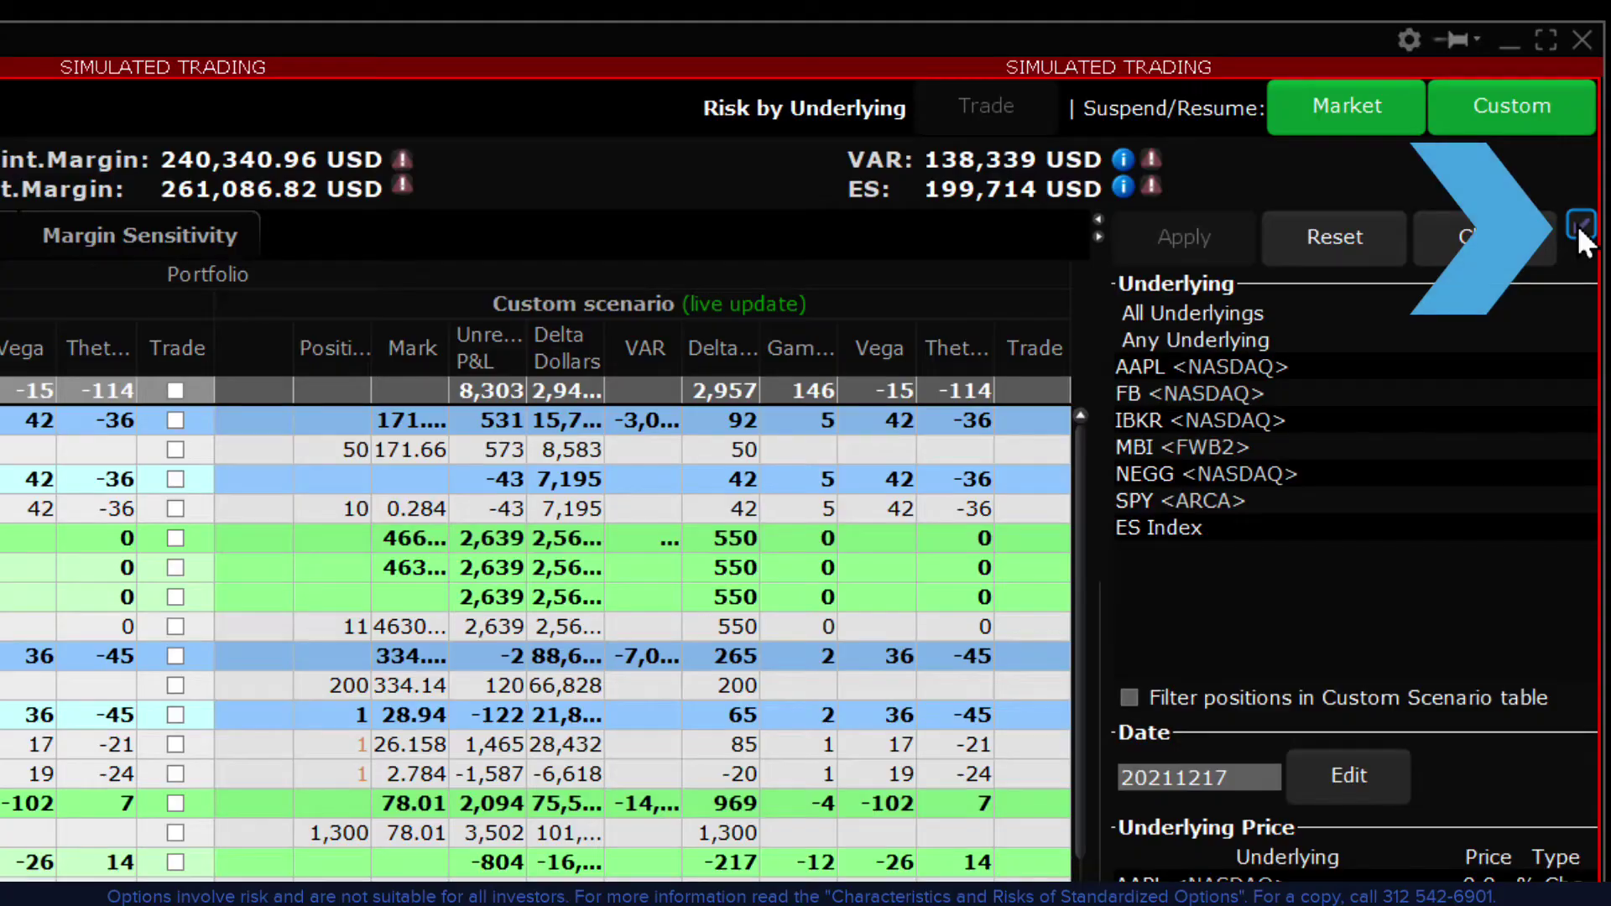
Step: Collapse the custom scenario settings panel to widen the positions table
left_click(1579, 225)
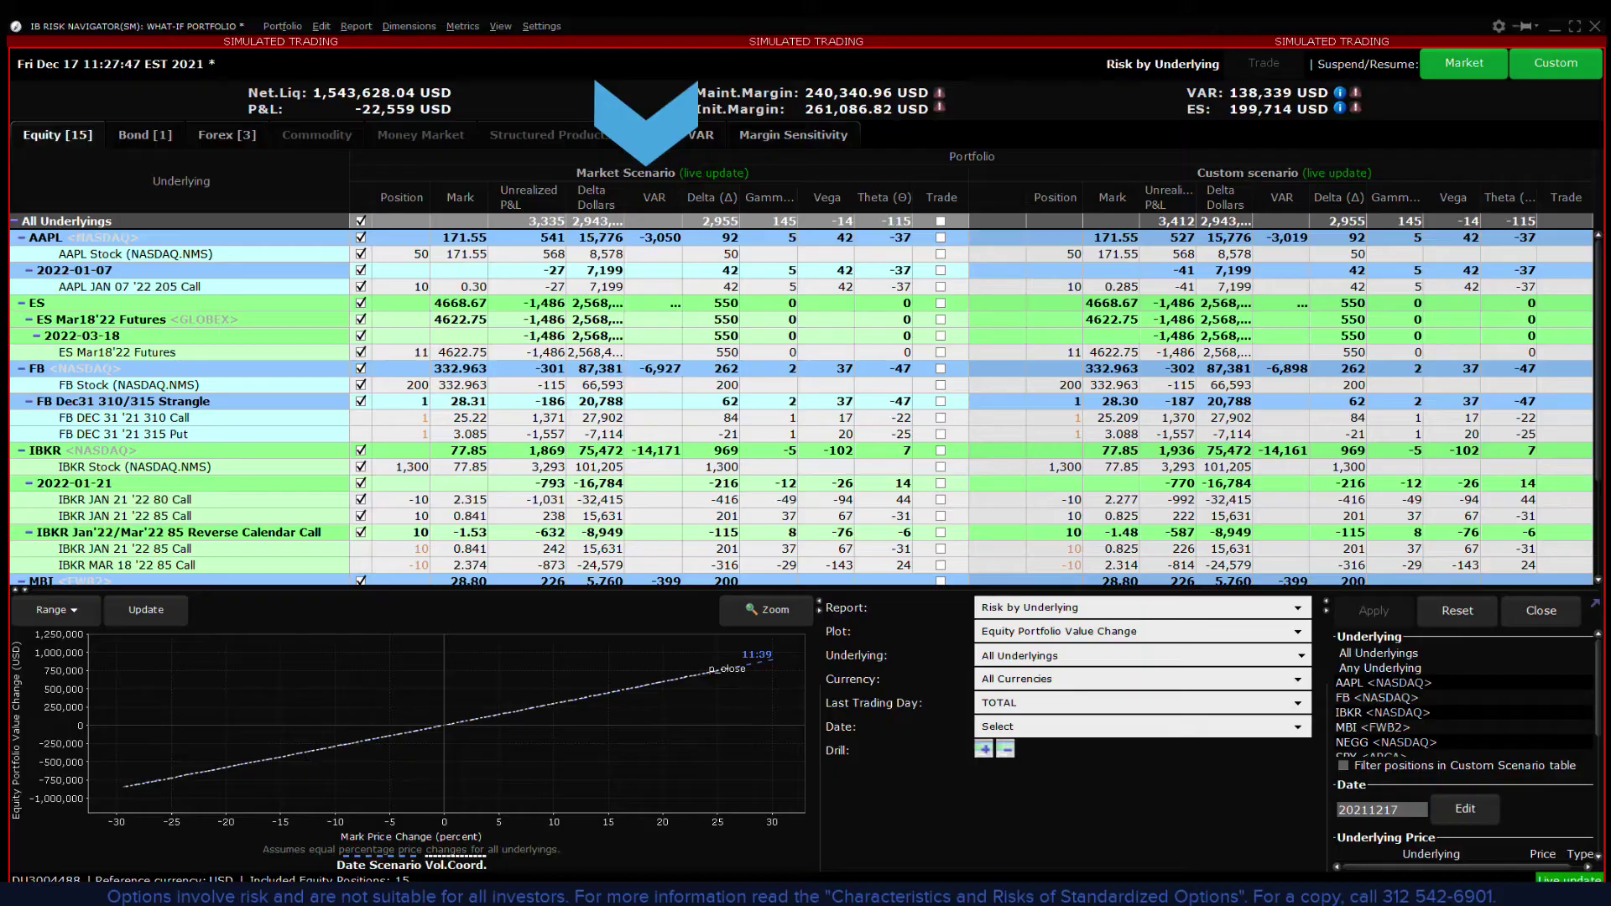
left_click(1593, 604)
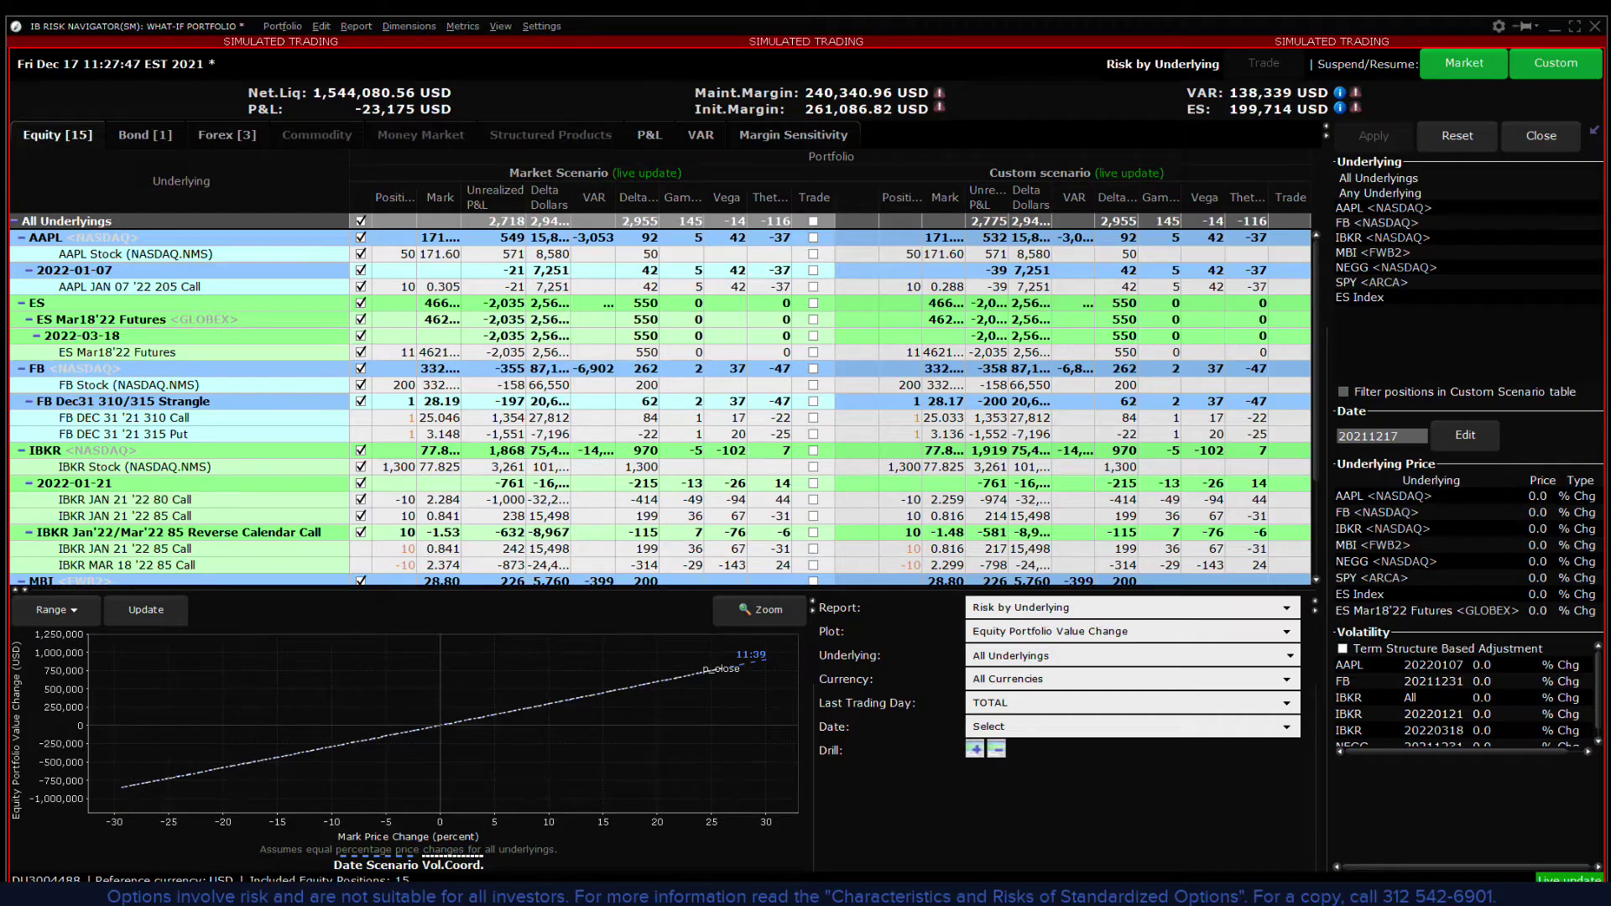
scroll(1600, 728, "down", 1)
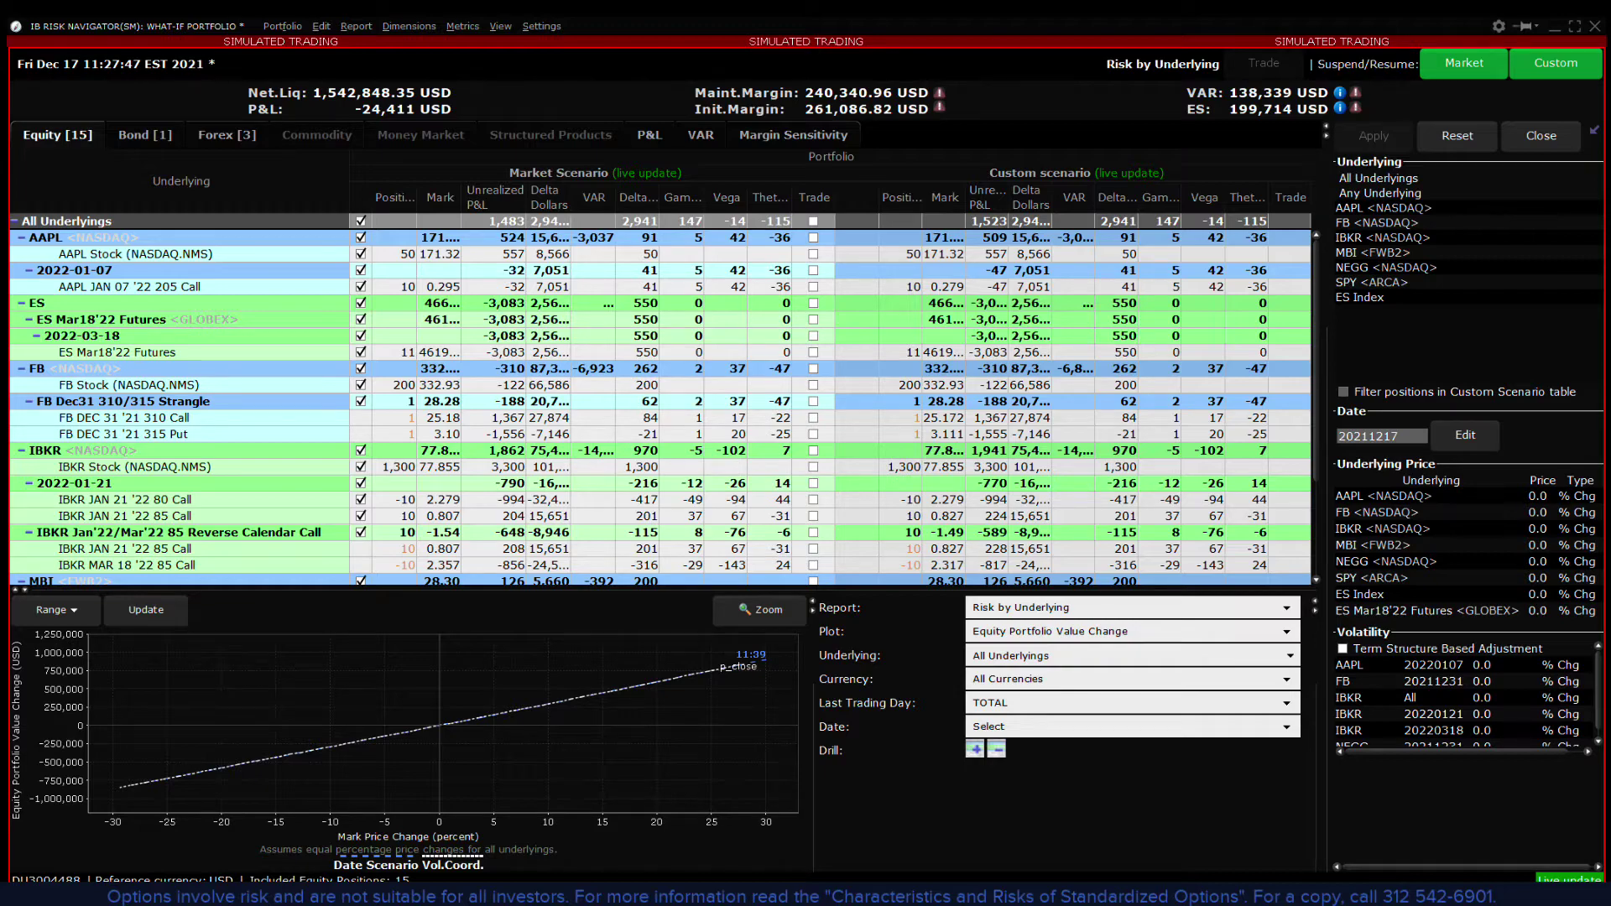
Step: Apply a 5% price change to All Underlyings in the custom scenario
left_click(1396, 178)
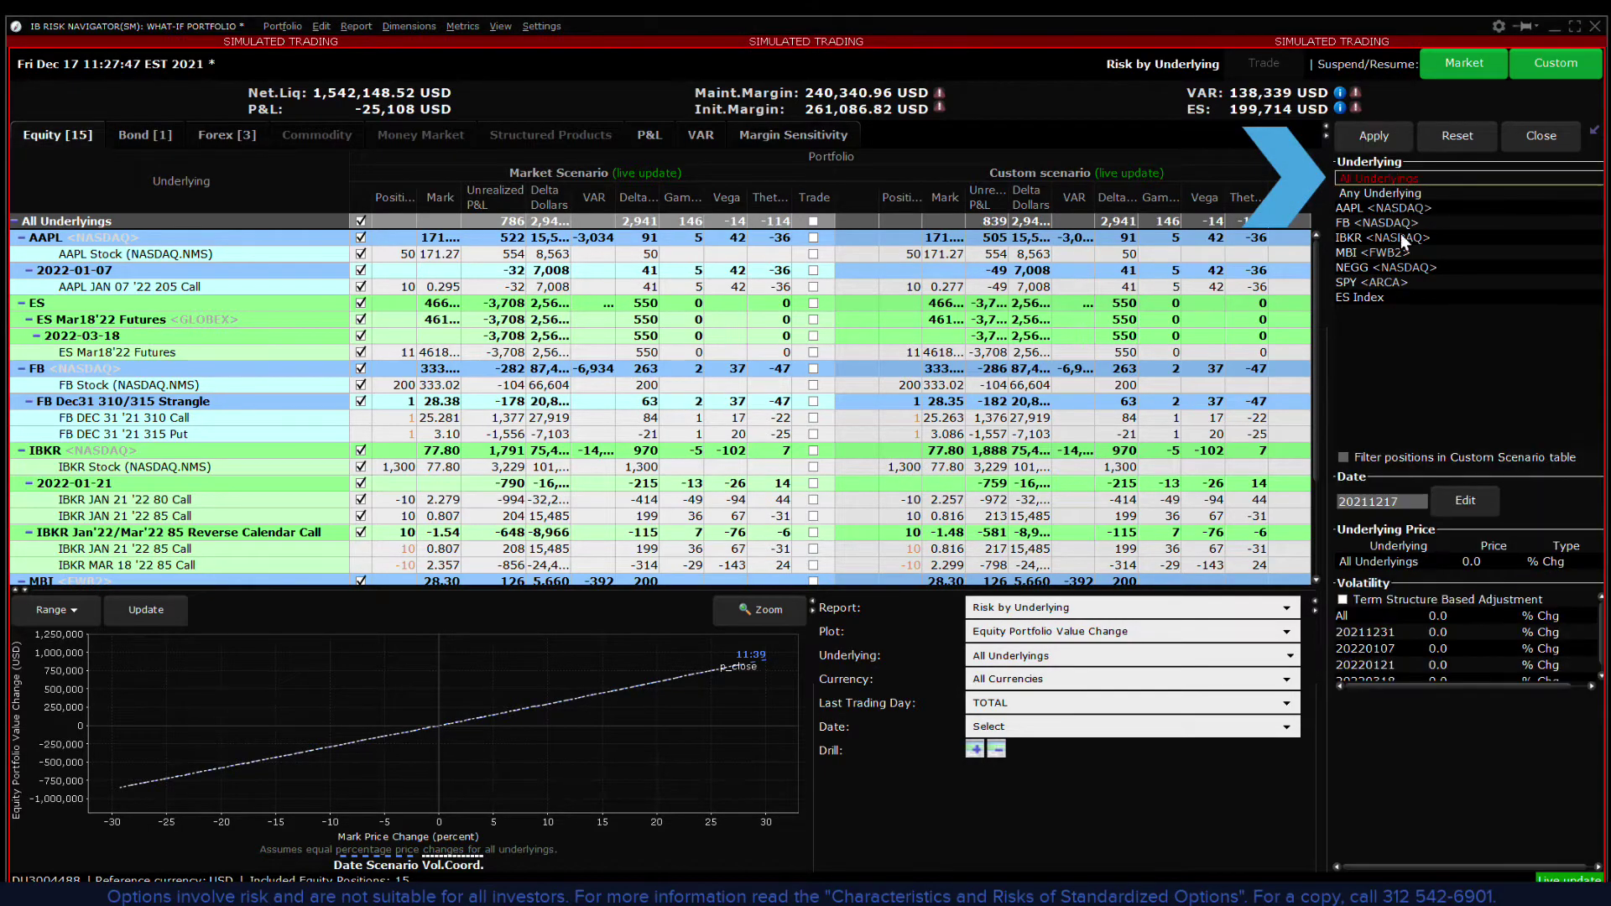
double_click(1470, 561)
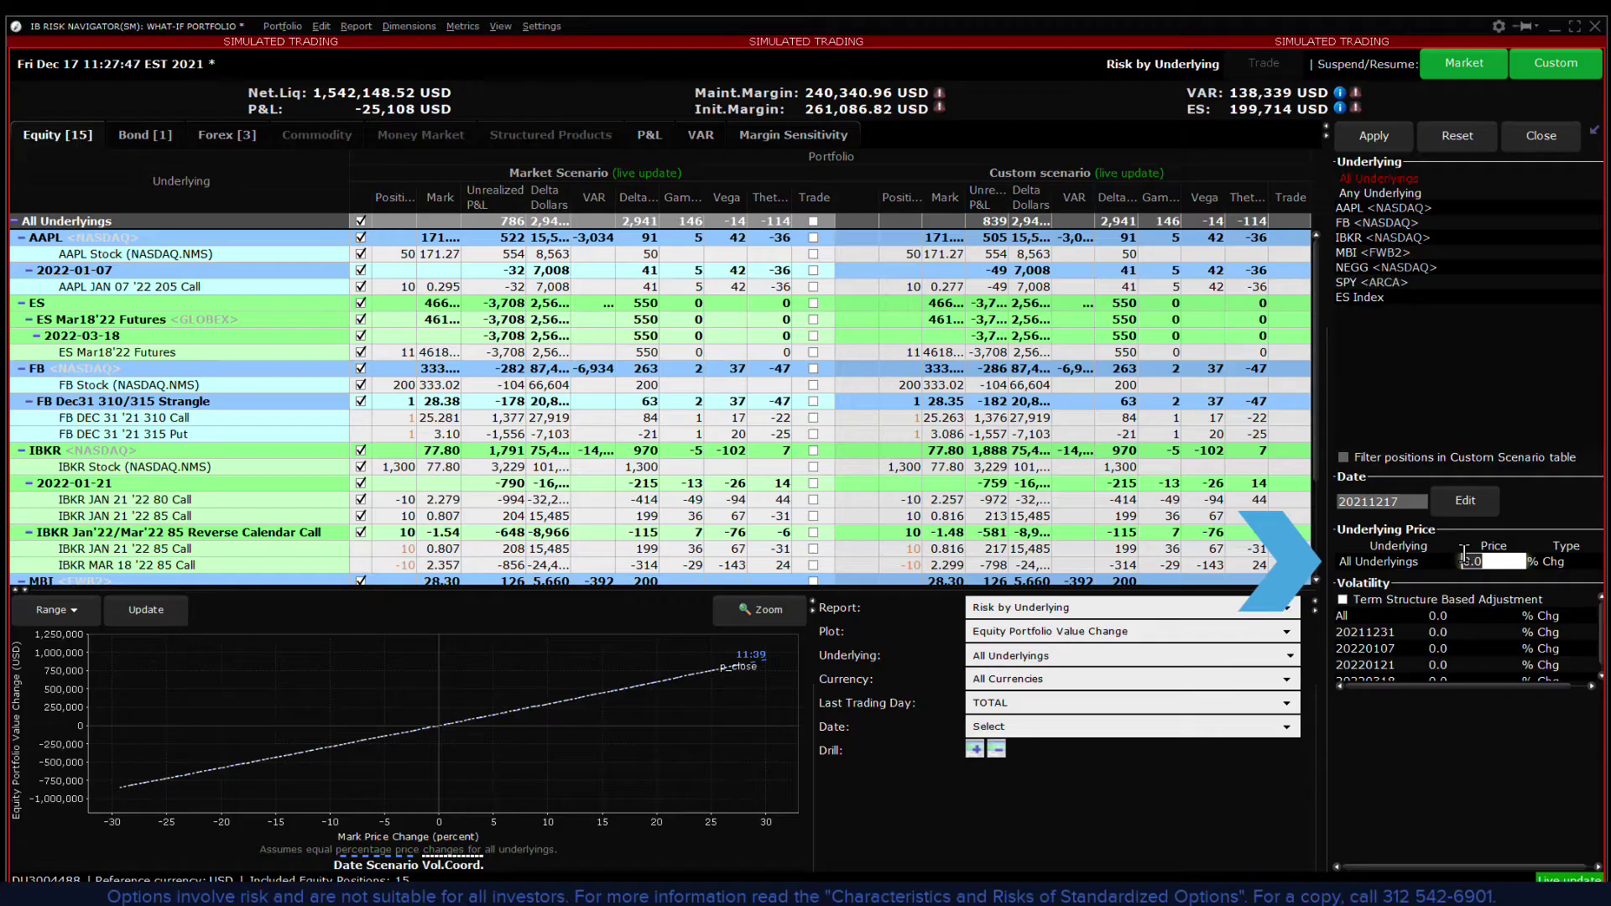
type("-5")
key("Return")
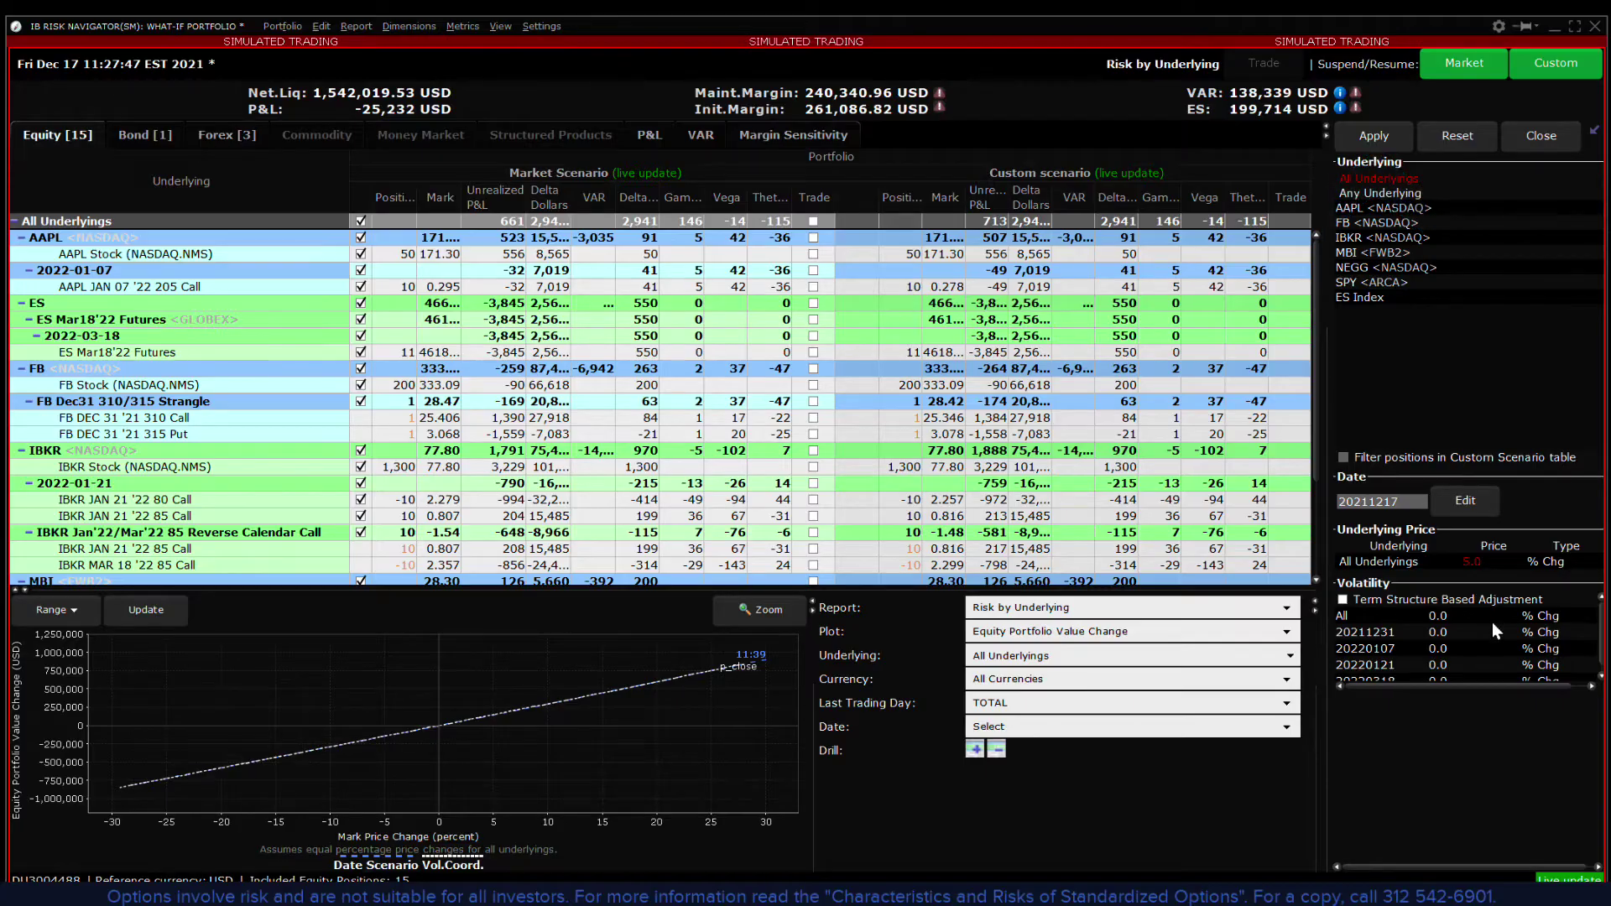
left_click(1387, 136)
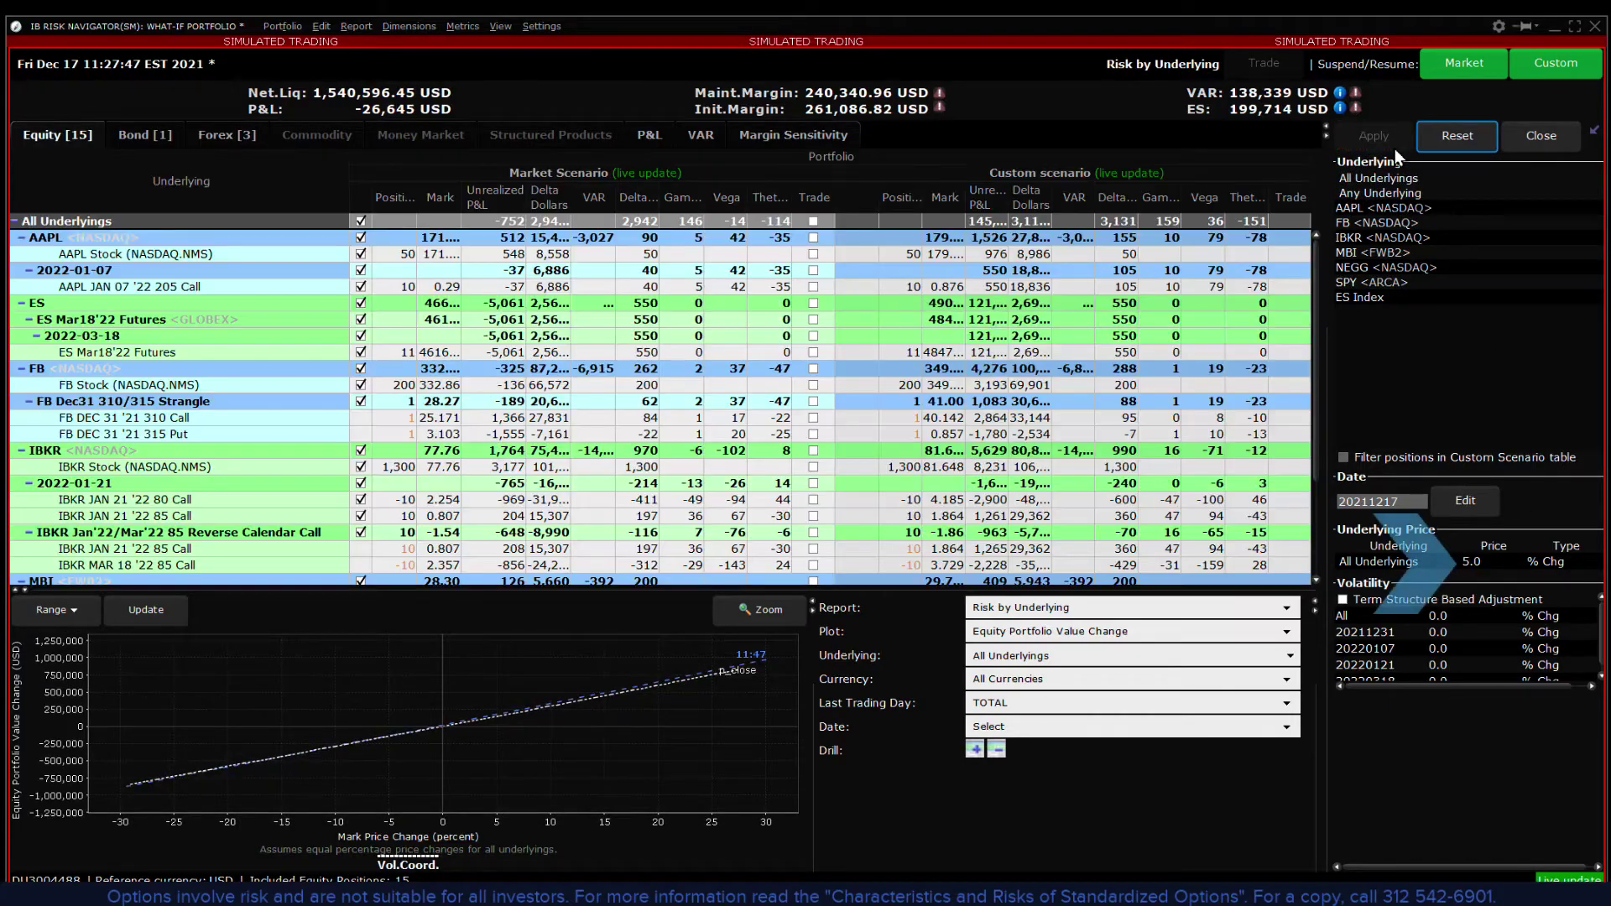
Step: Collapse the scenario settings panel to show the full custom scenario results
left_click(1593, 131)
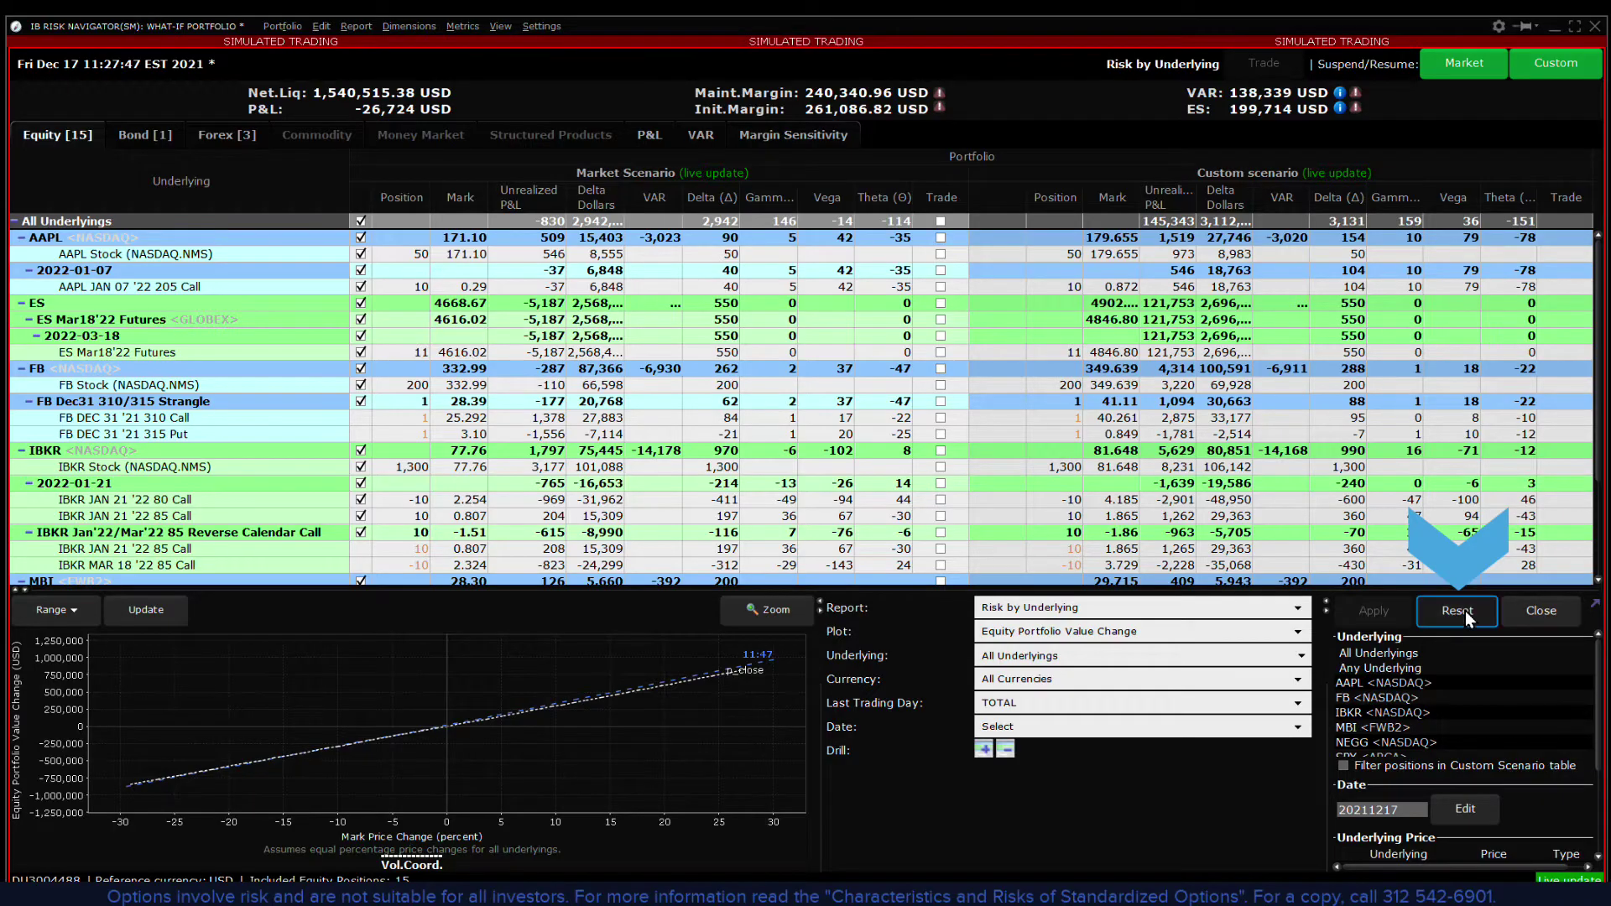
Step: Reset the custom scenario, re-expand the settings, and select AAPL, IBKR and NEGG as underlyings
left_click(1464, 610)
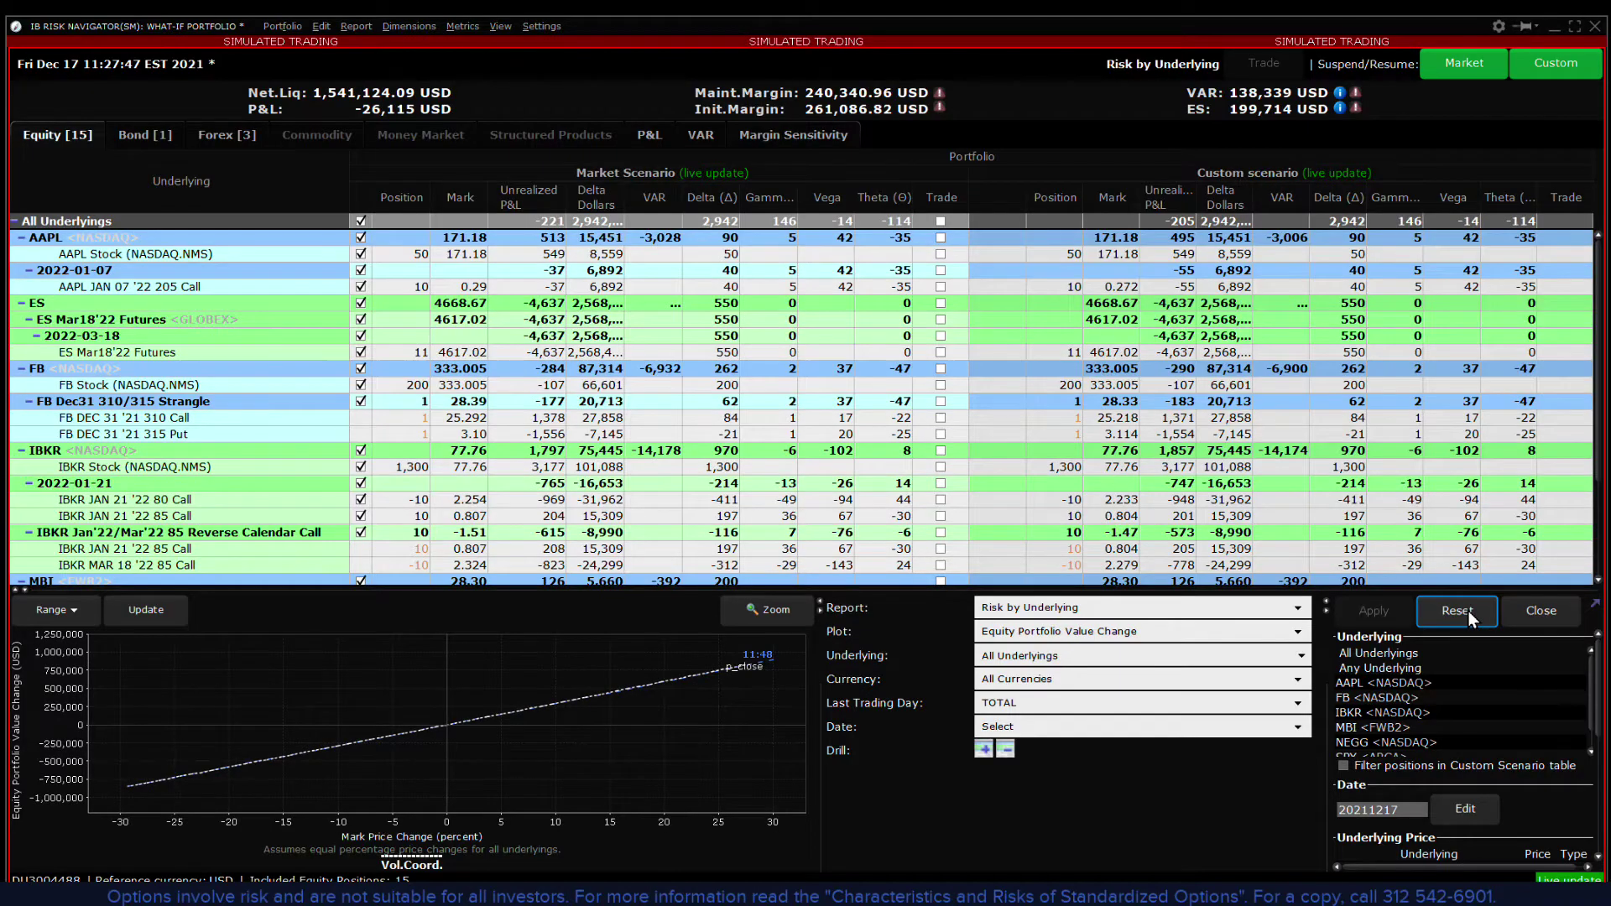
left_click(1596, 606)
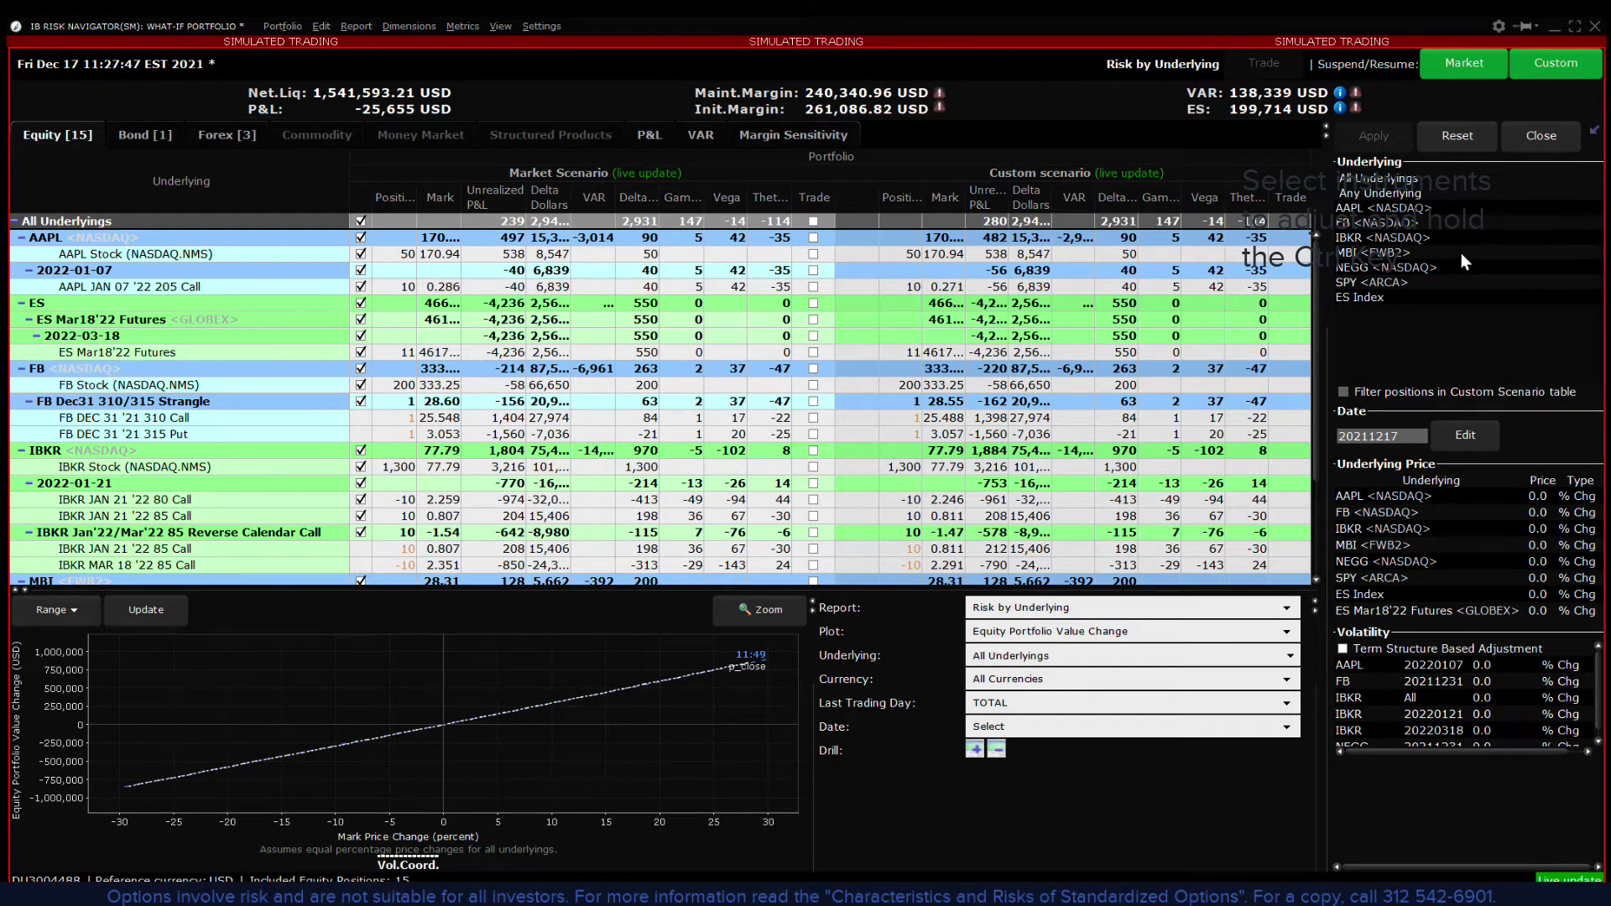
left_click(1373, 213)
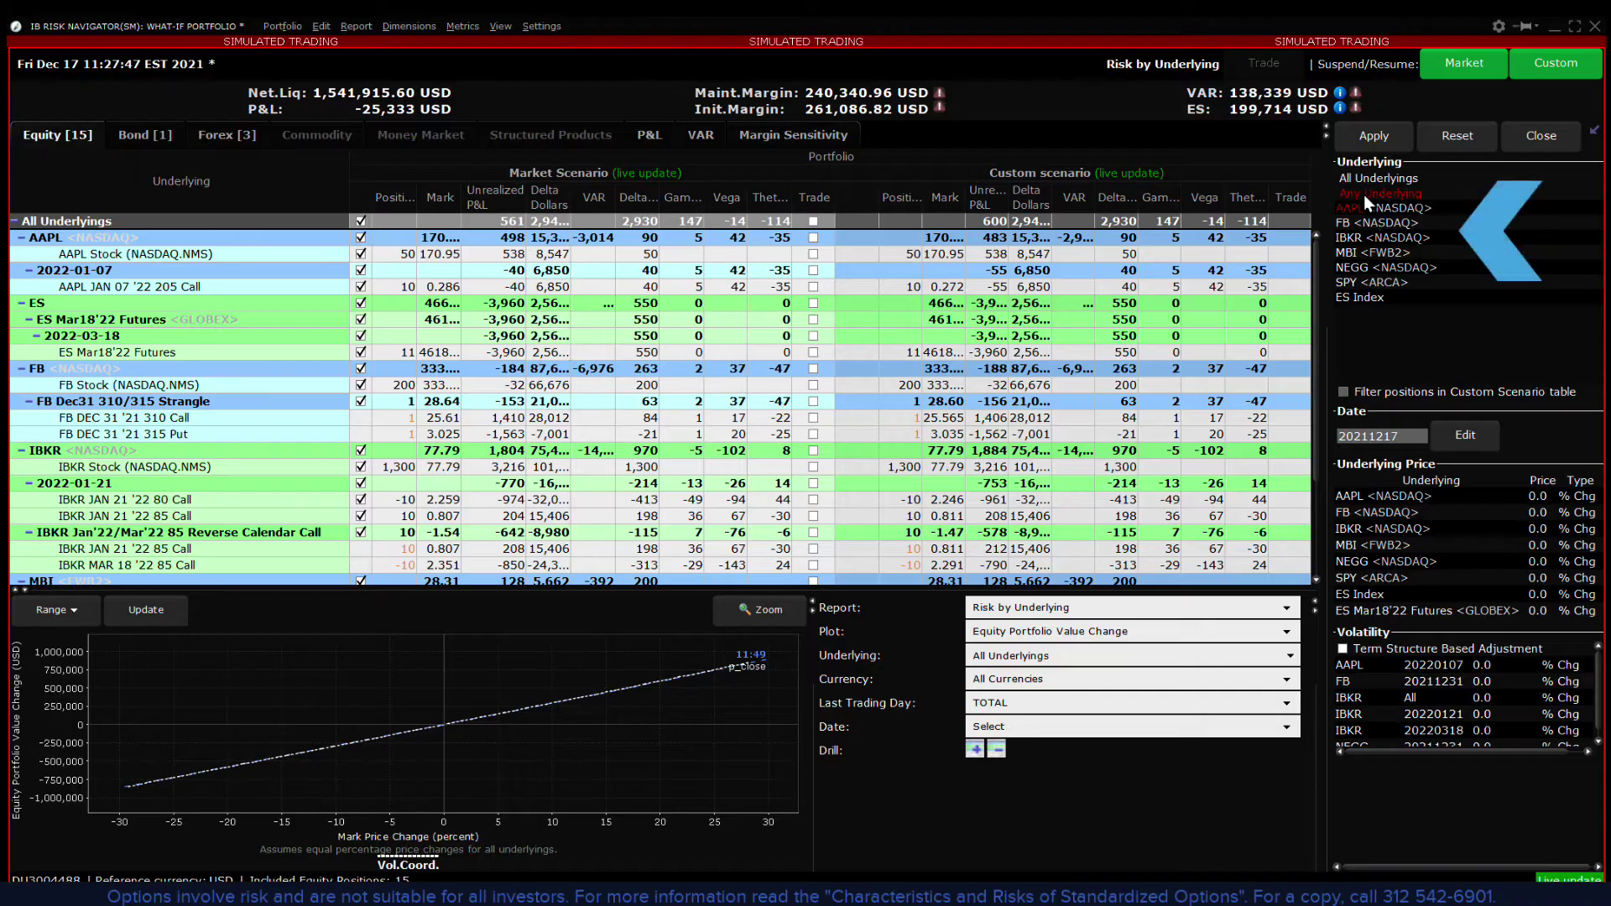
left_click(1348, 239)
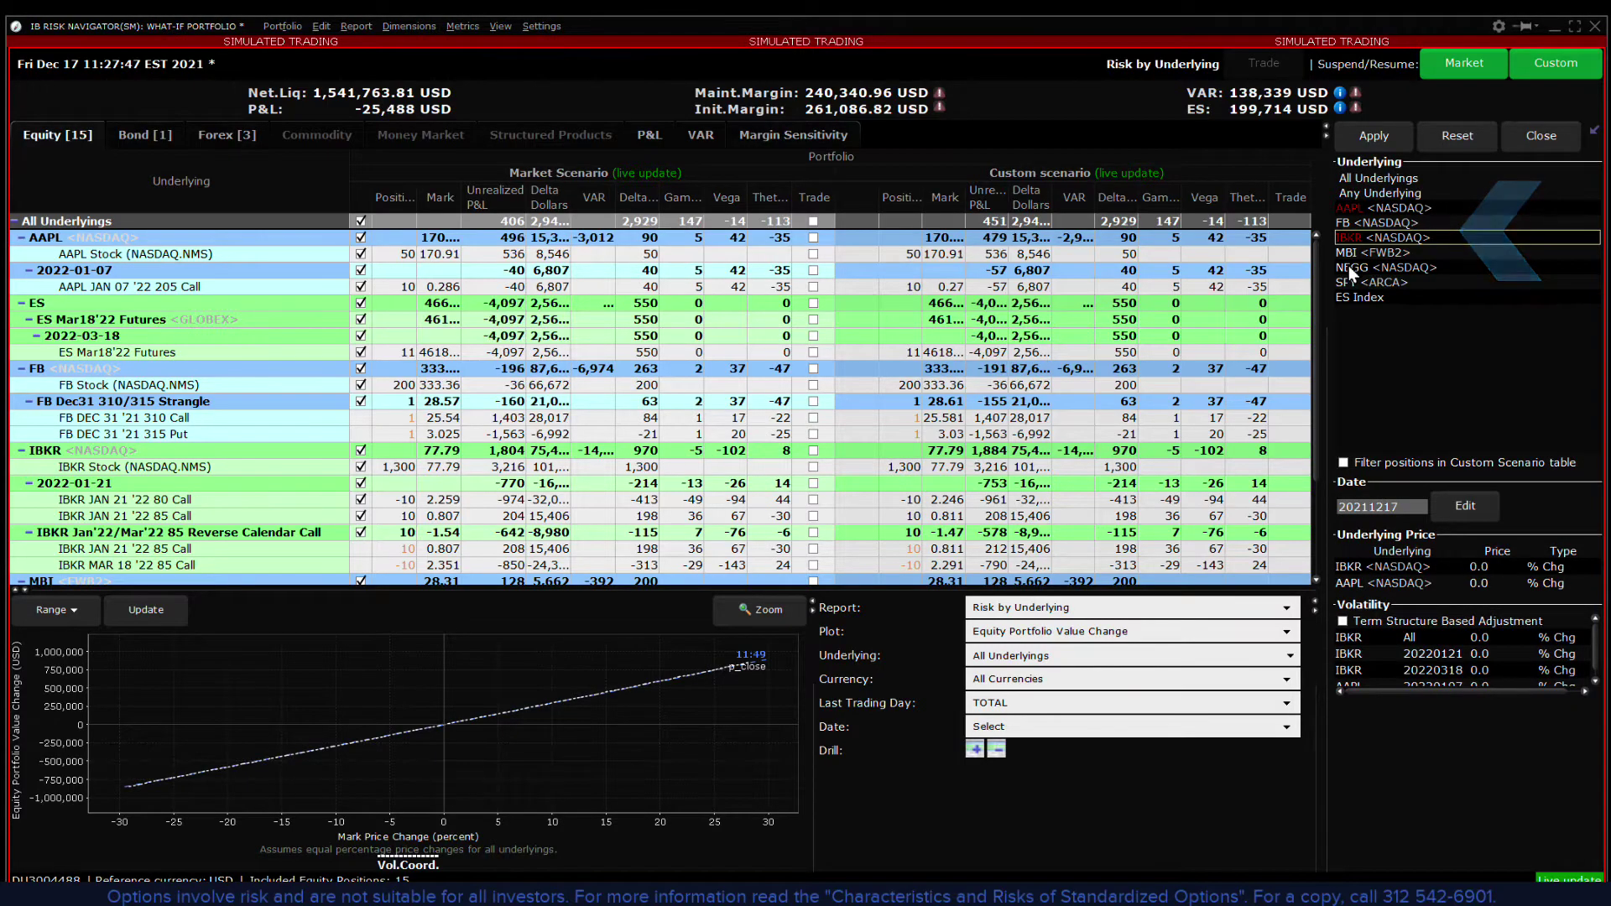
left_click(1352, 268)
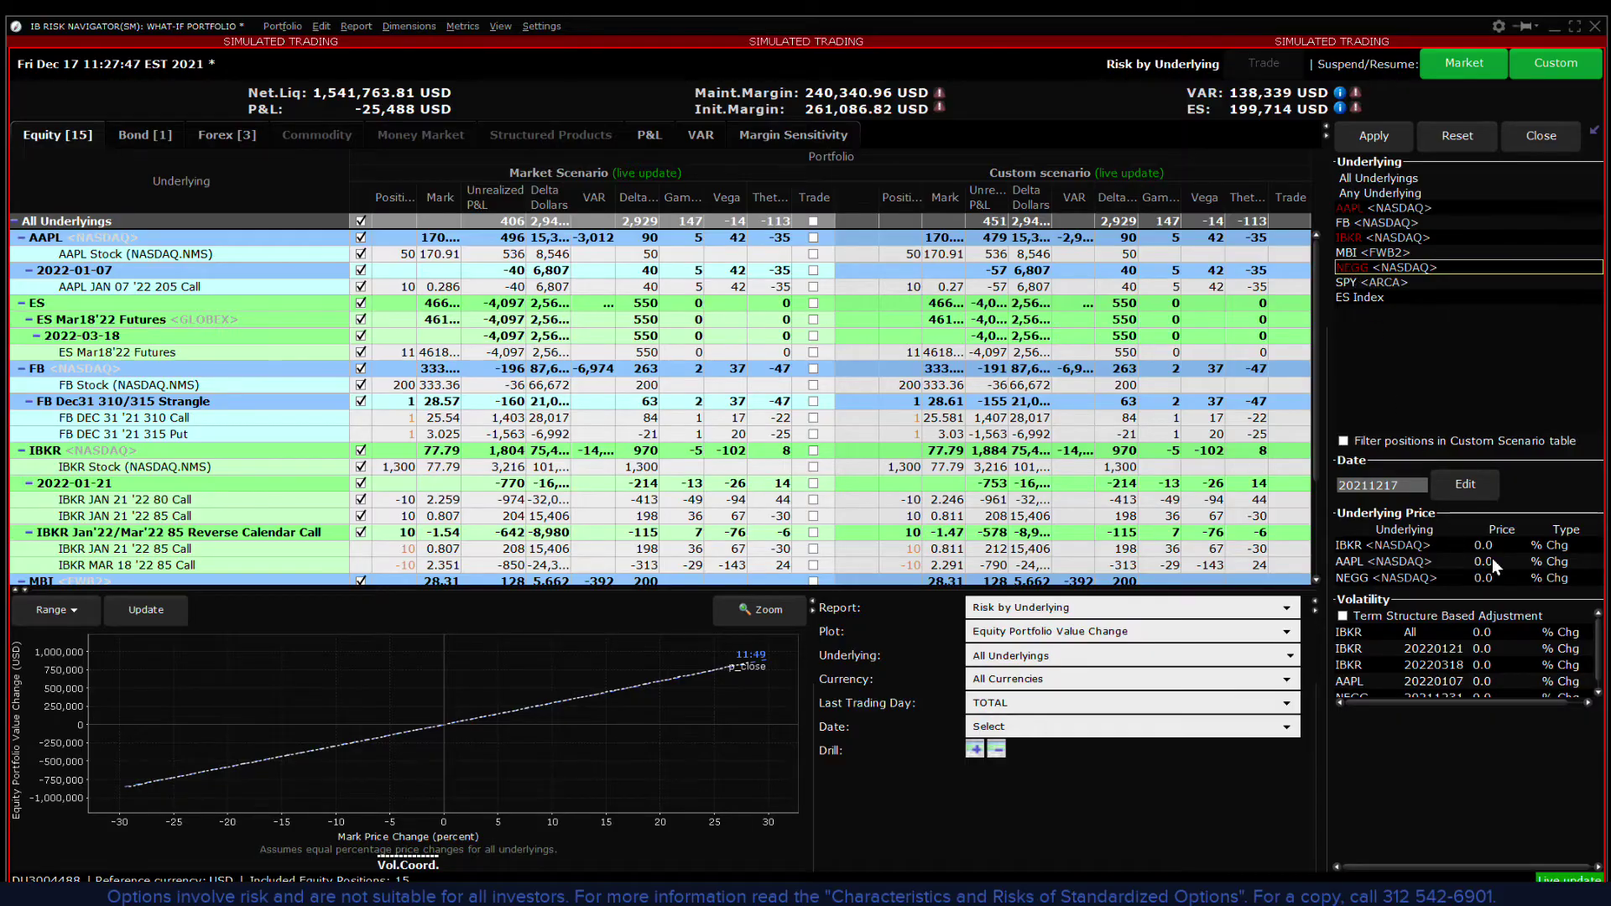
left_click(1557, 546)
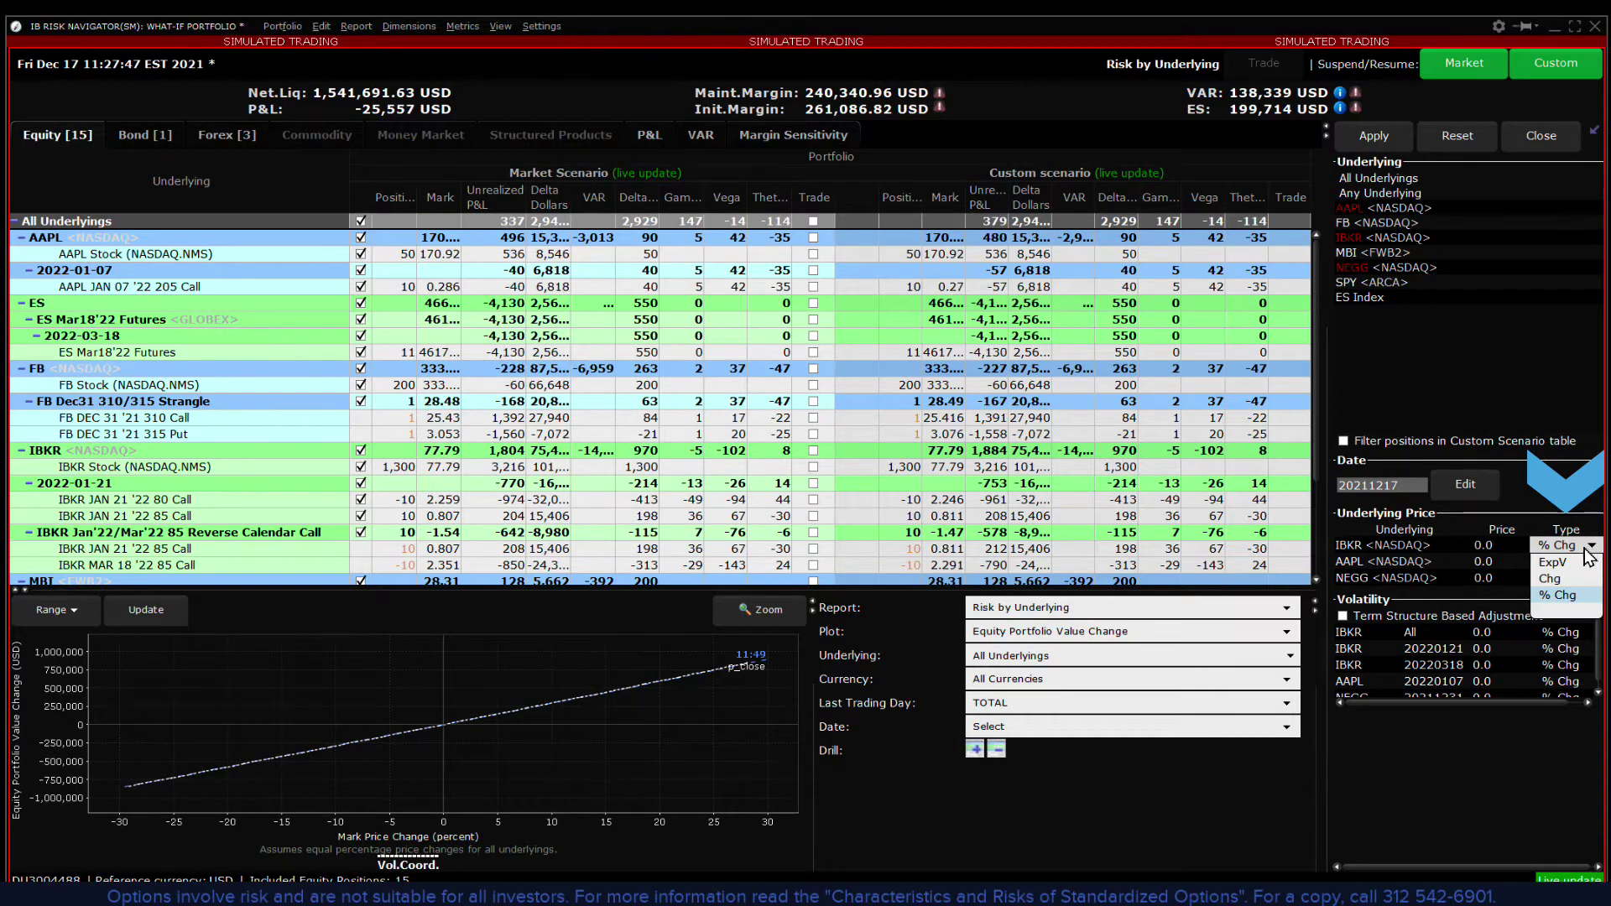
Step: Confirm IBKR's price change and set AAPL's price change to -10
left_click(1478, 544)
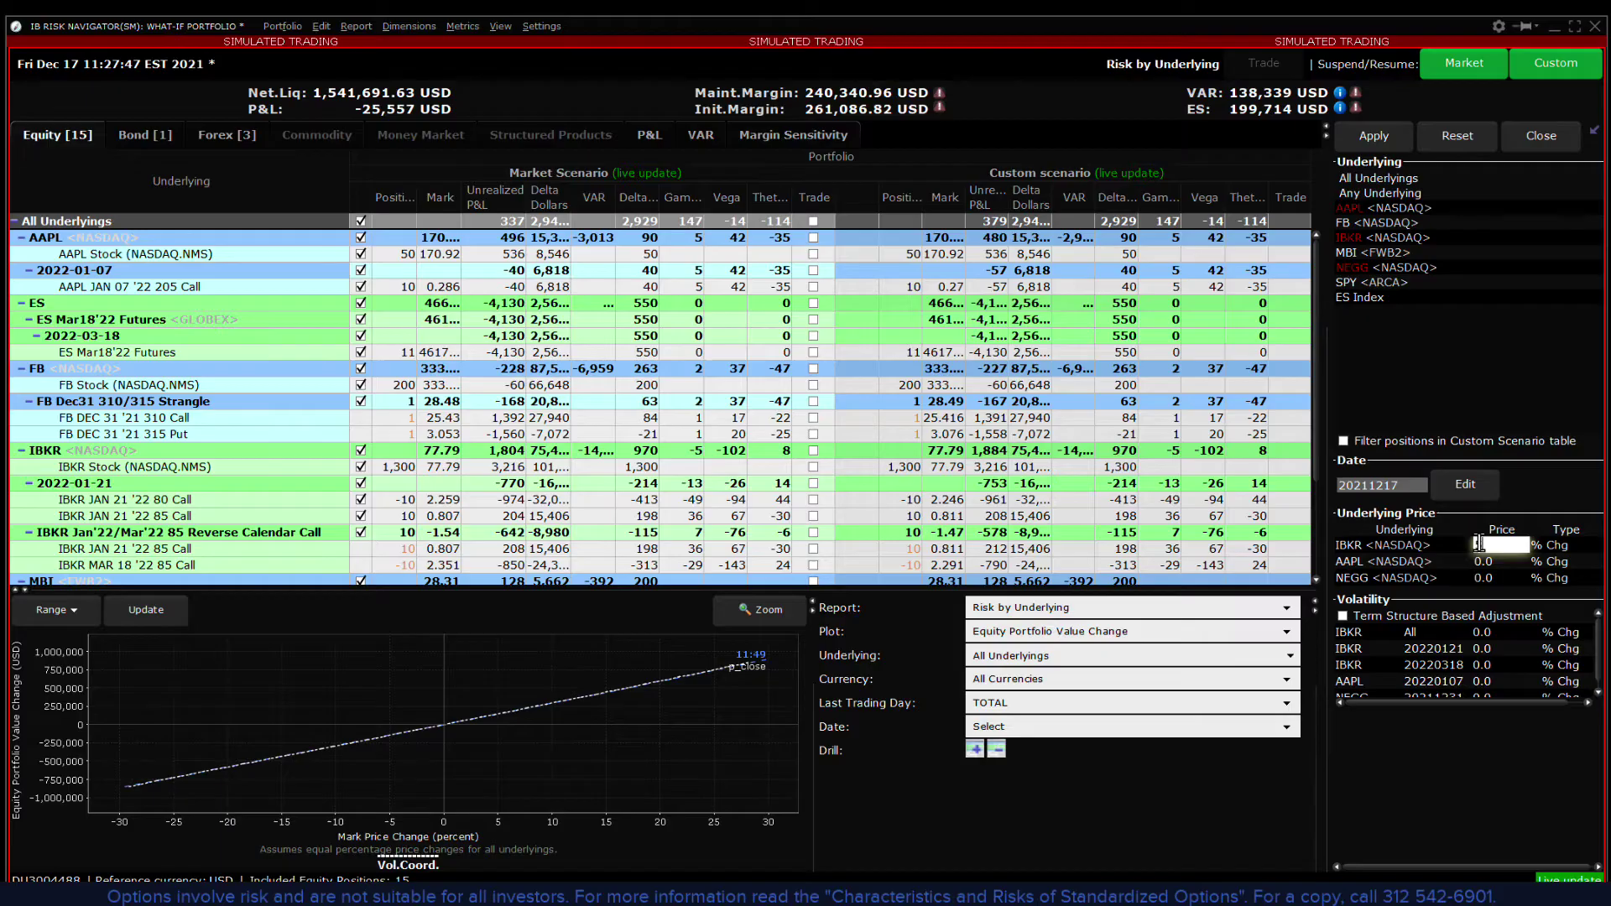
key("Return")
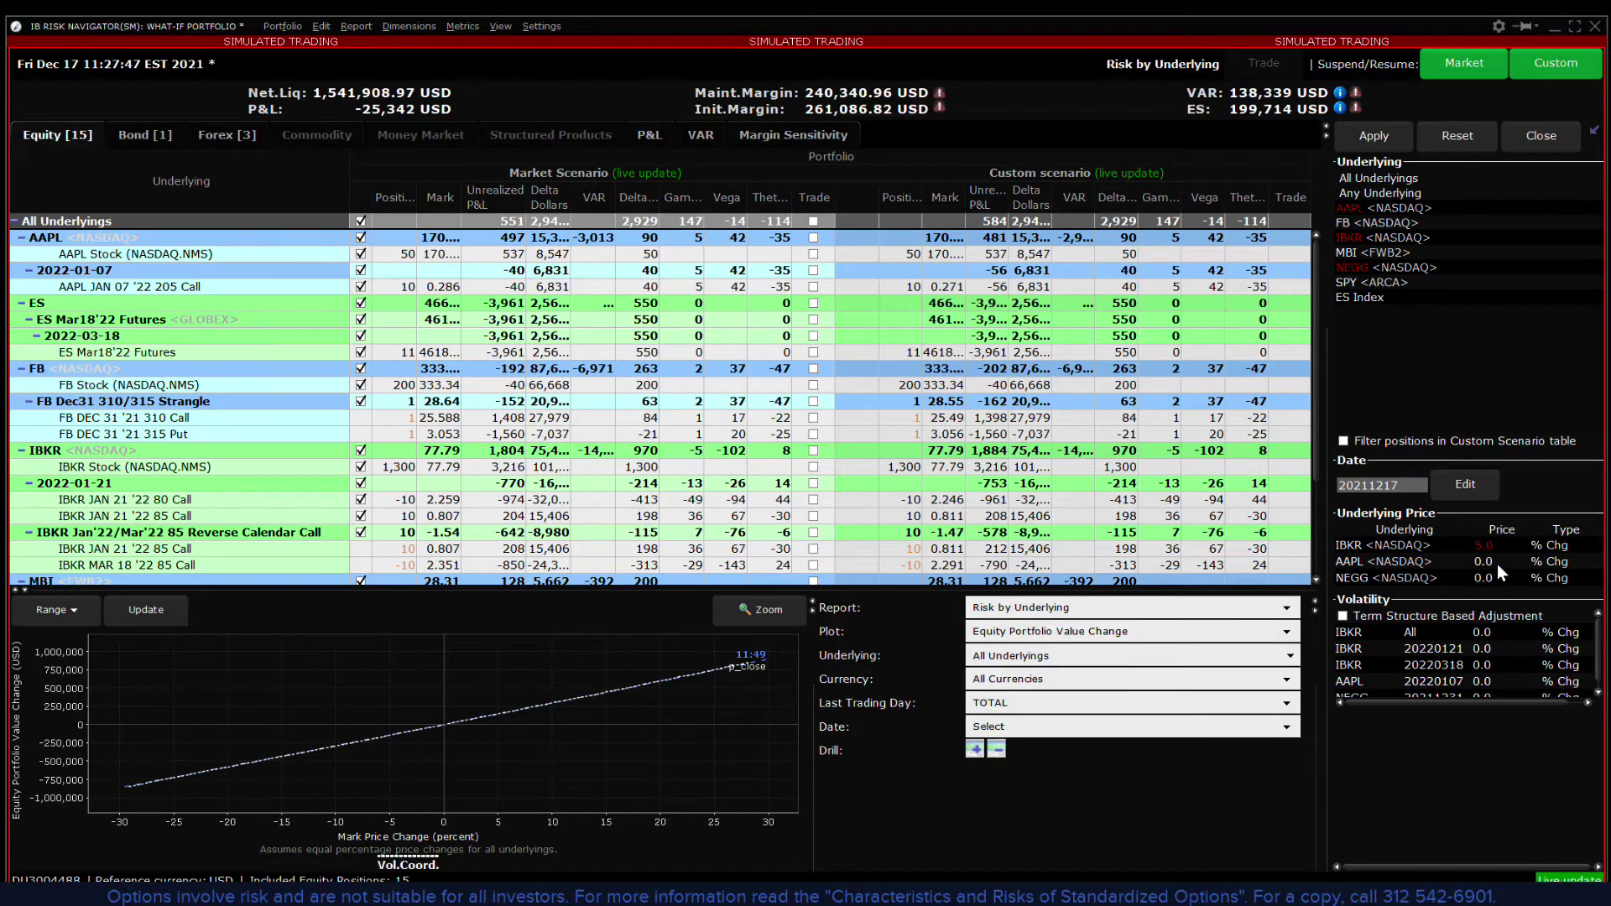
left_click(1497, 562)
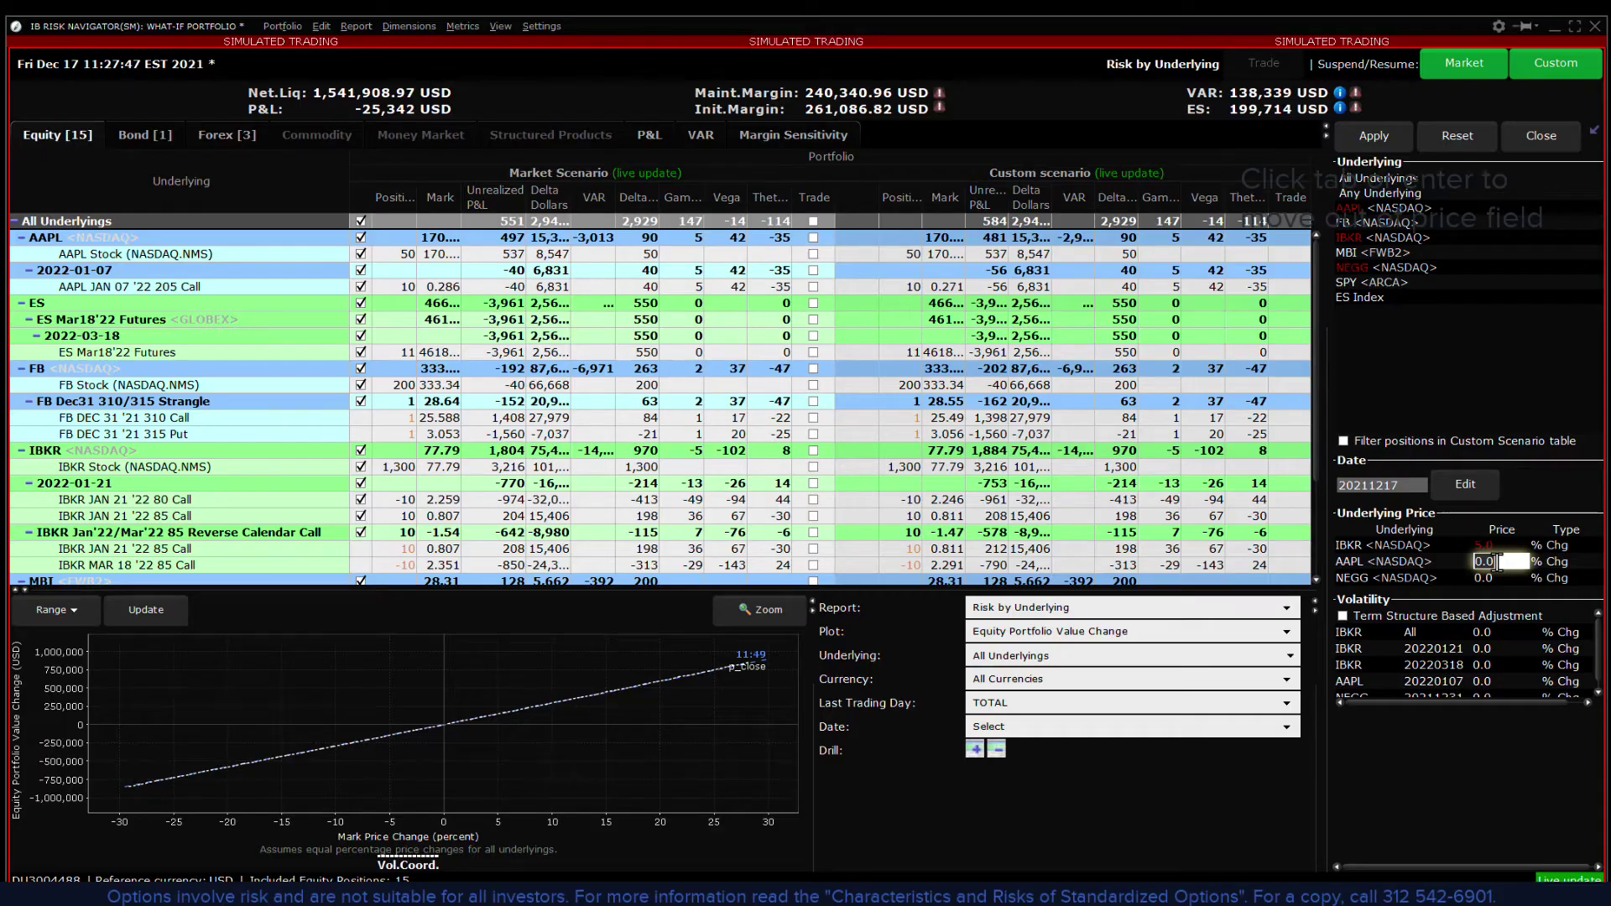
type("-10")
key("Return")
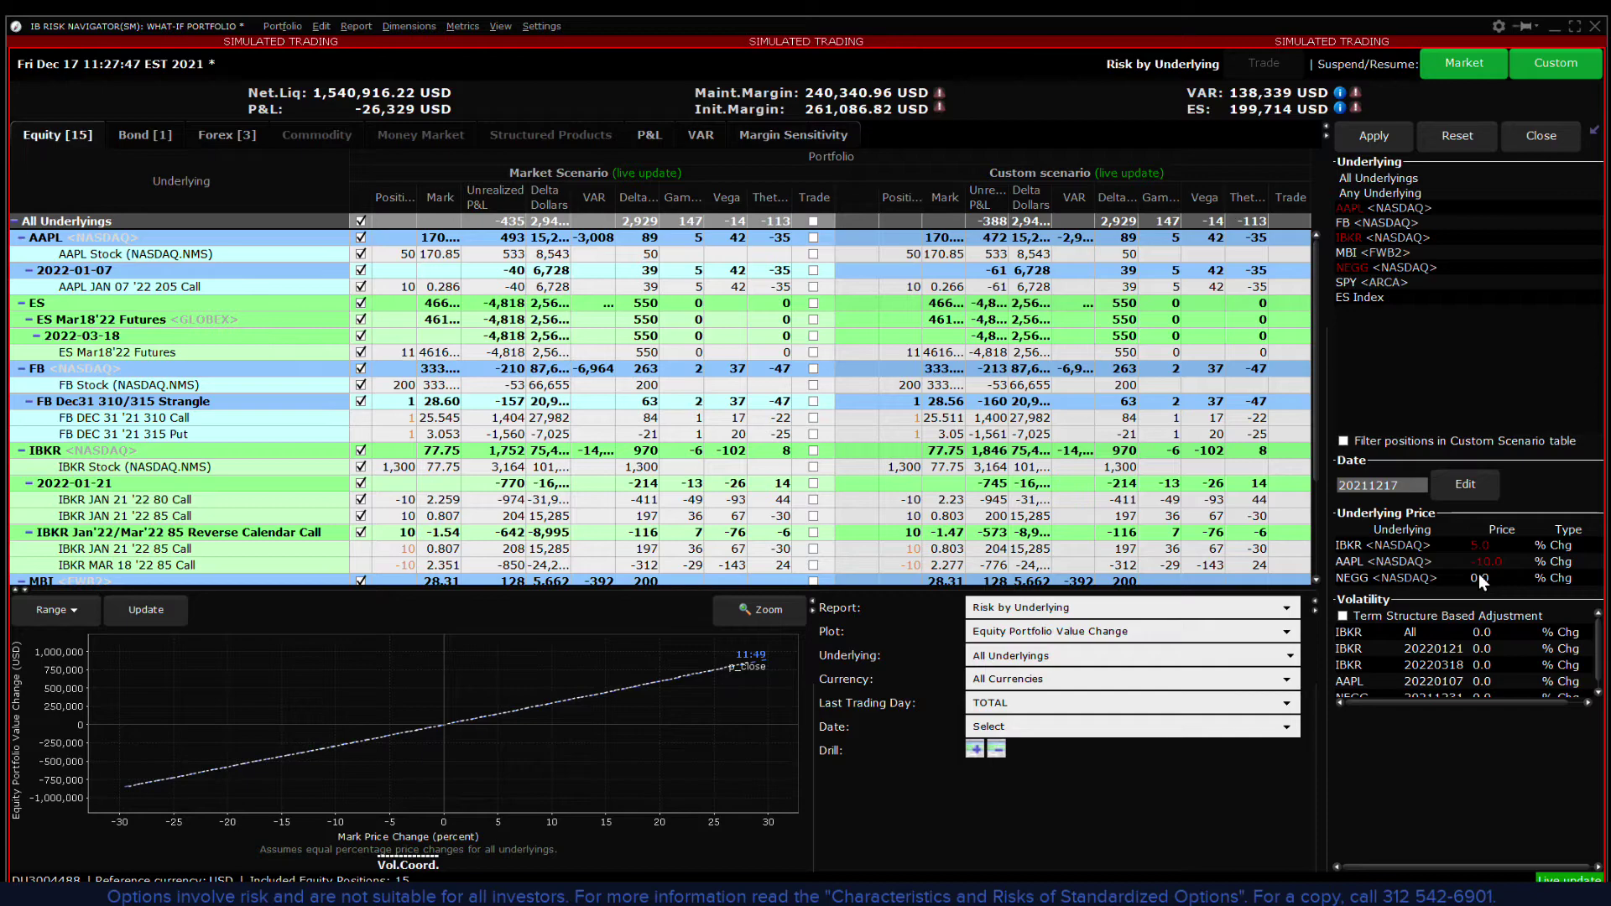
Step: Set NEGG's price to an expected value (ExpV) of 16, apply, and collapse the panel
left_click(1479, 575)
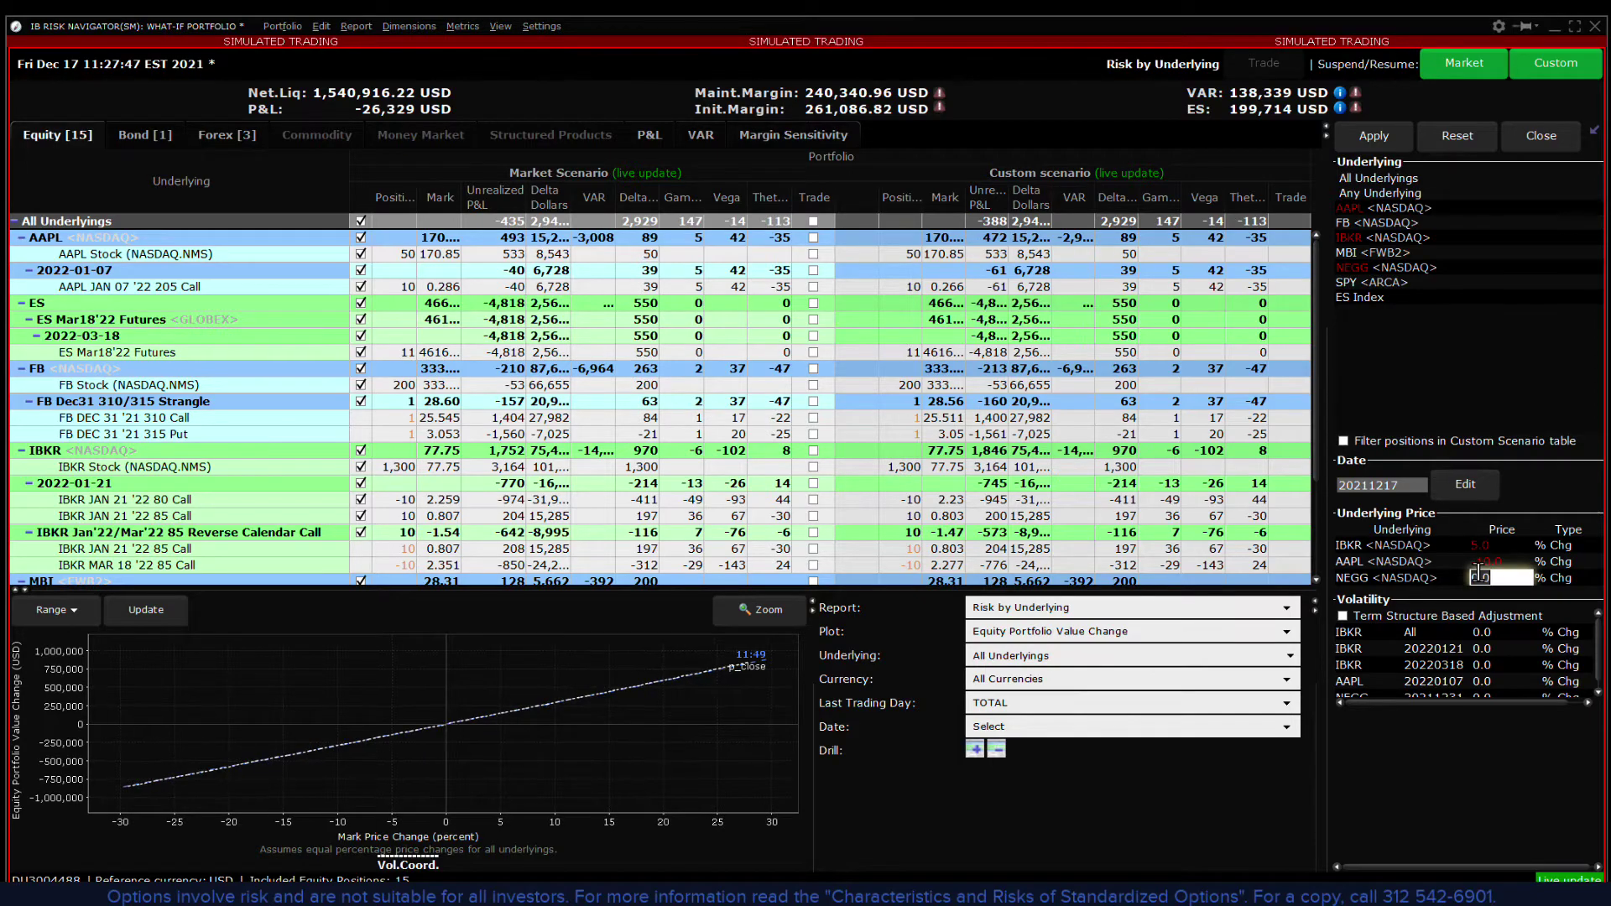
type("16")
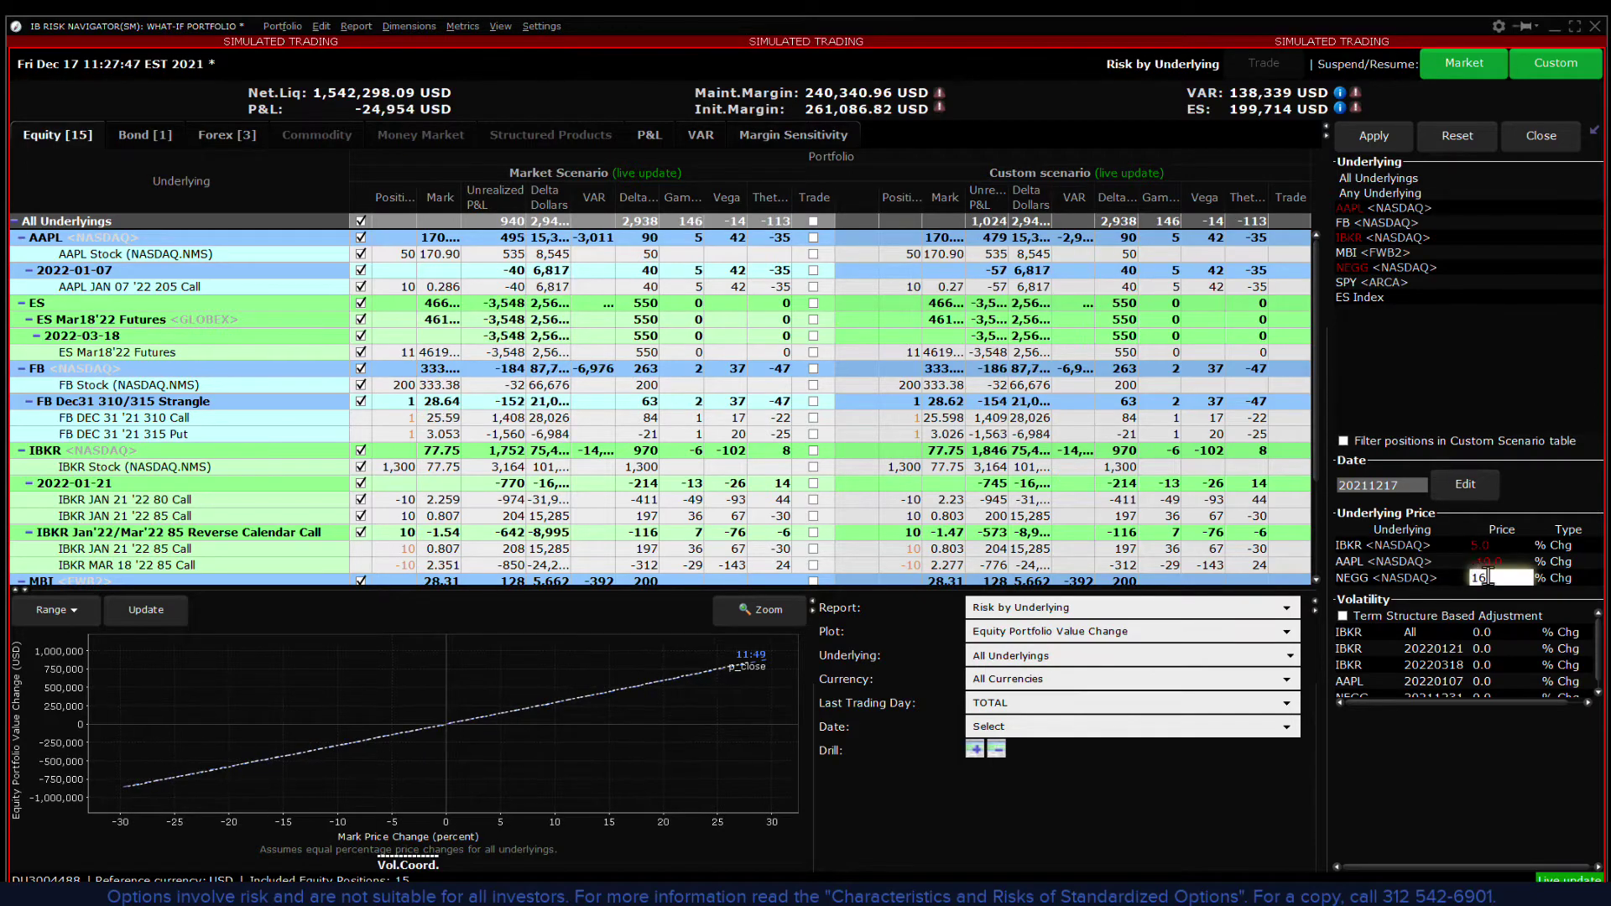
left_click(1548, 580)
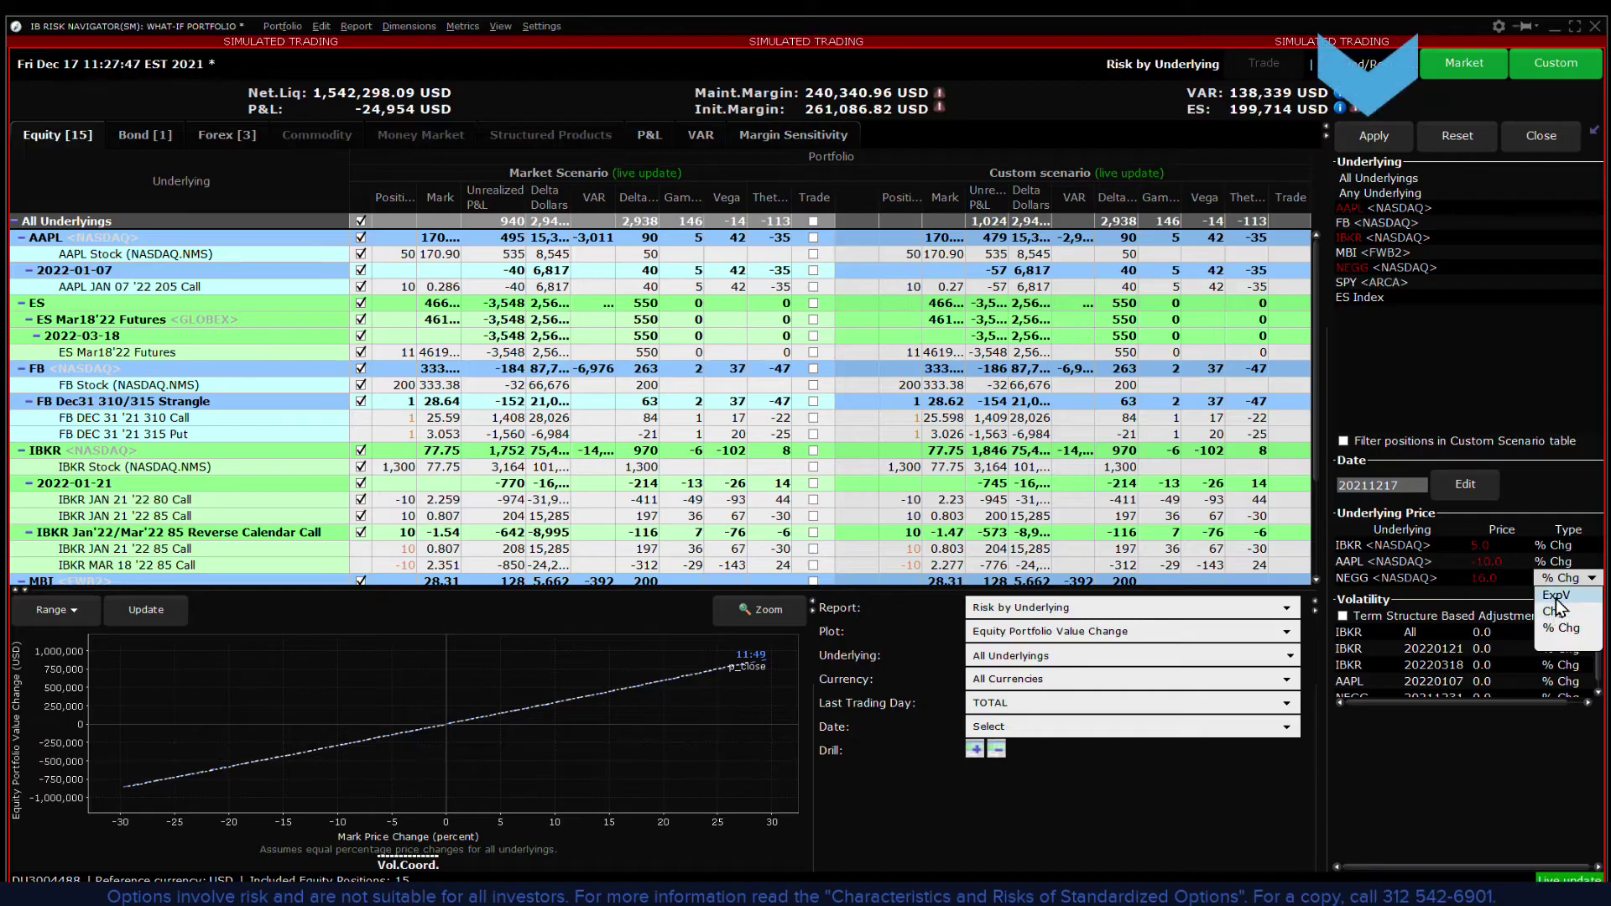
left_click(1555, 597)
left_click(1376, 136)
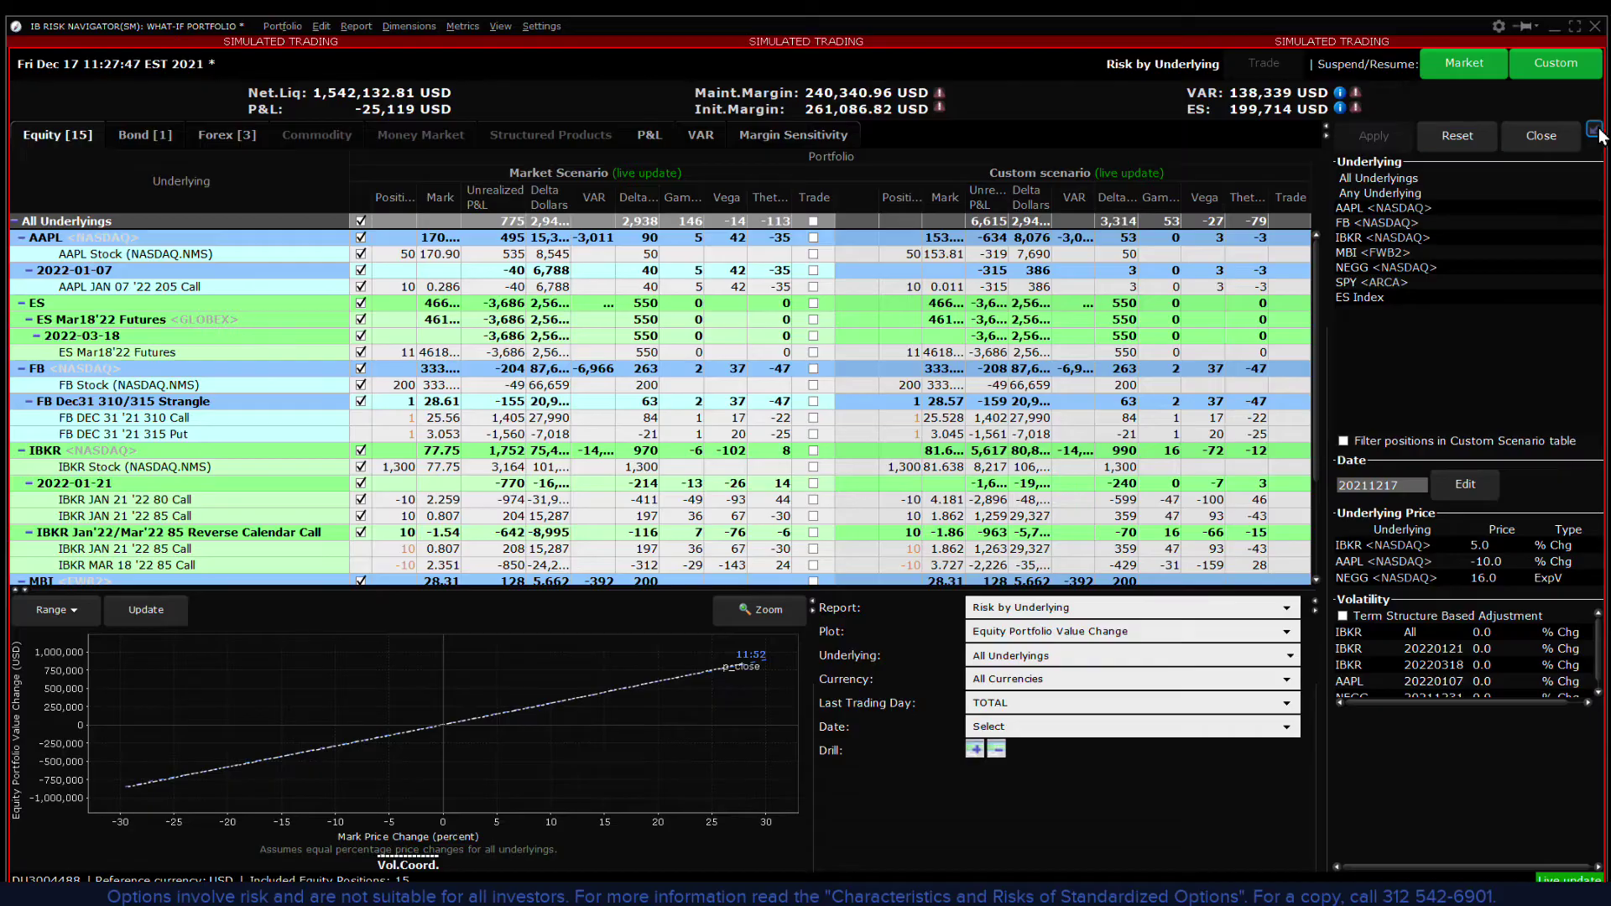
left_click(1595, 131)
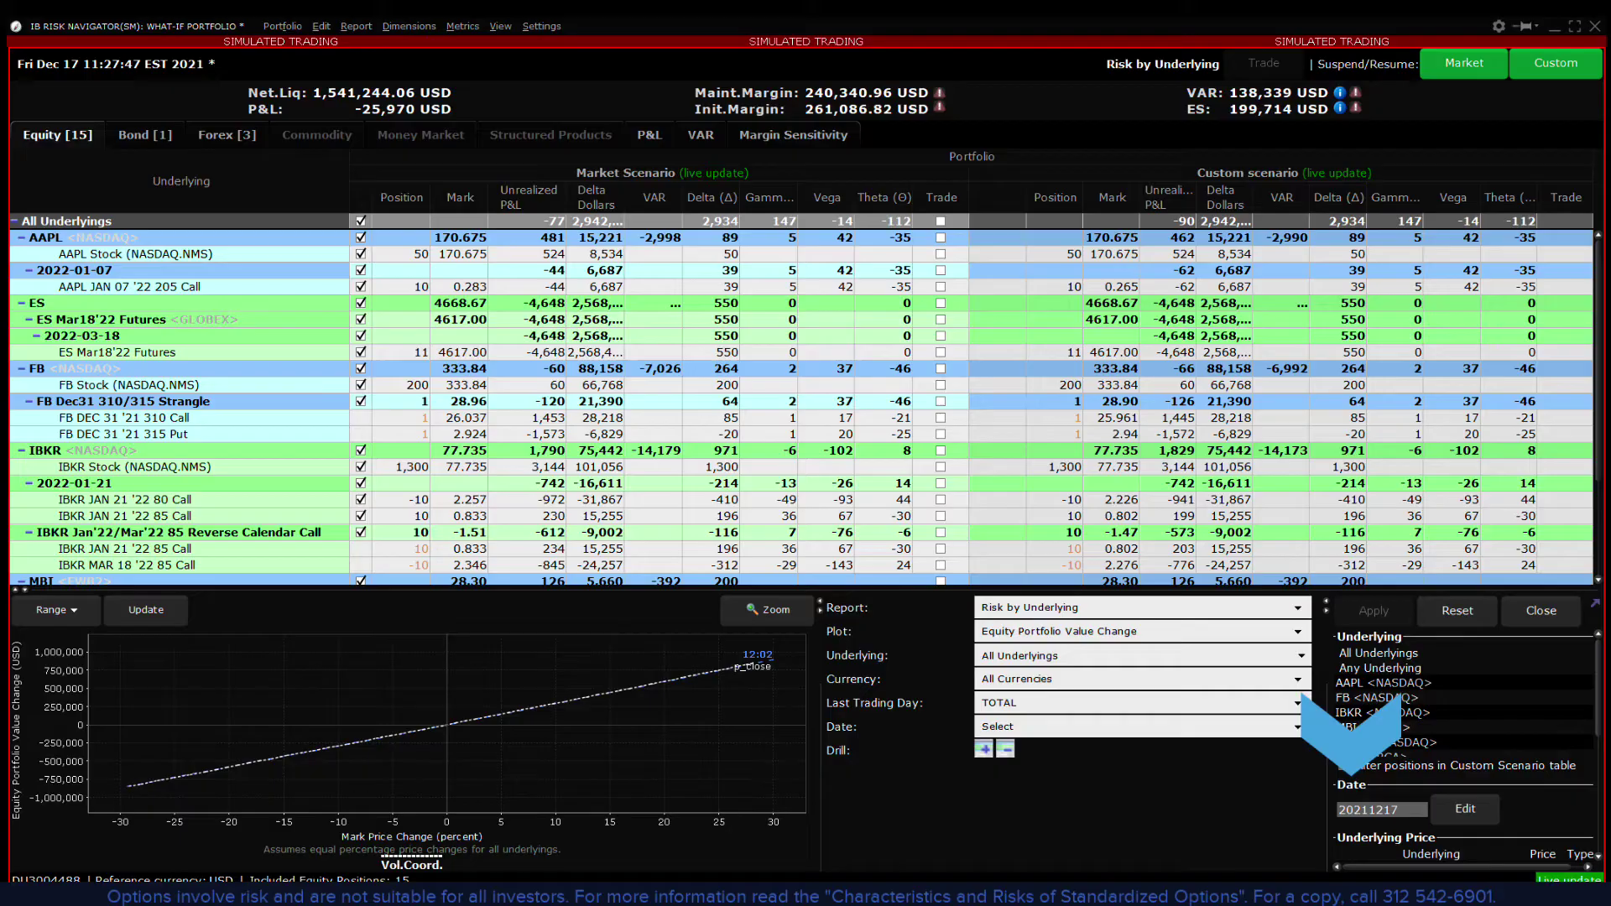
Step: Set the custom scenario date to 20 January 2022 and apply it
left_click(1463, 807)
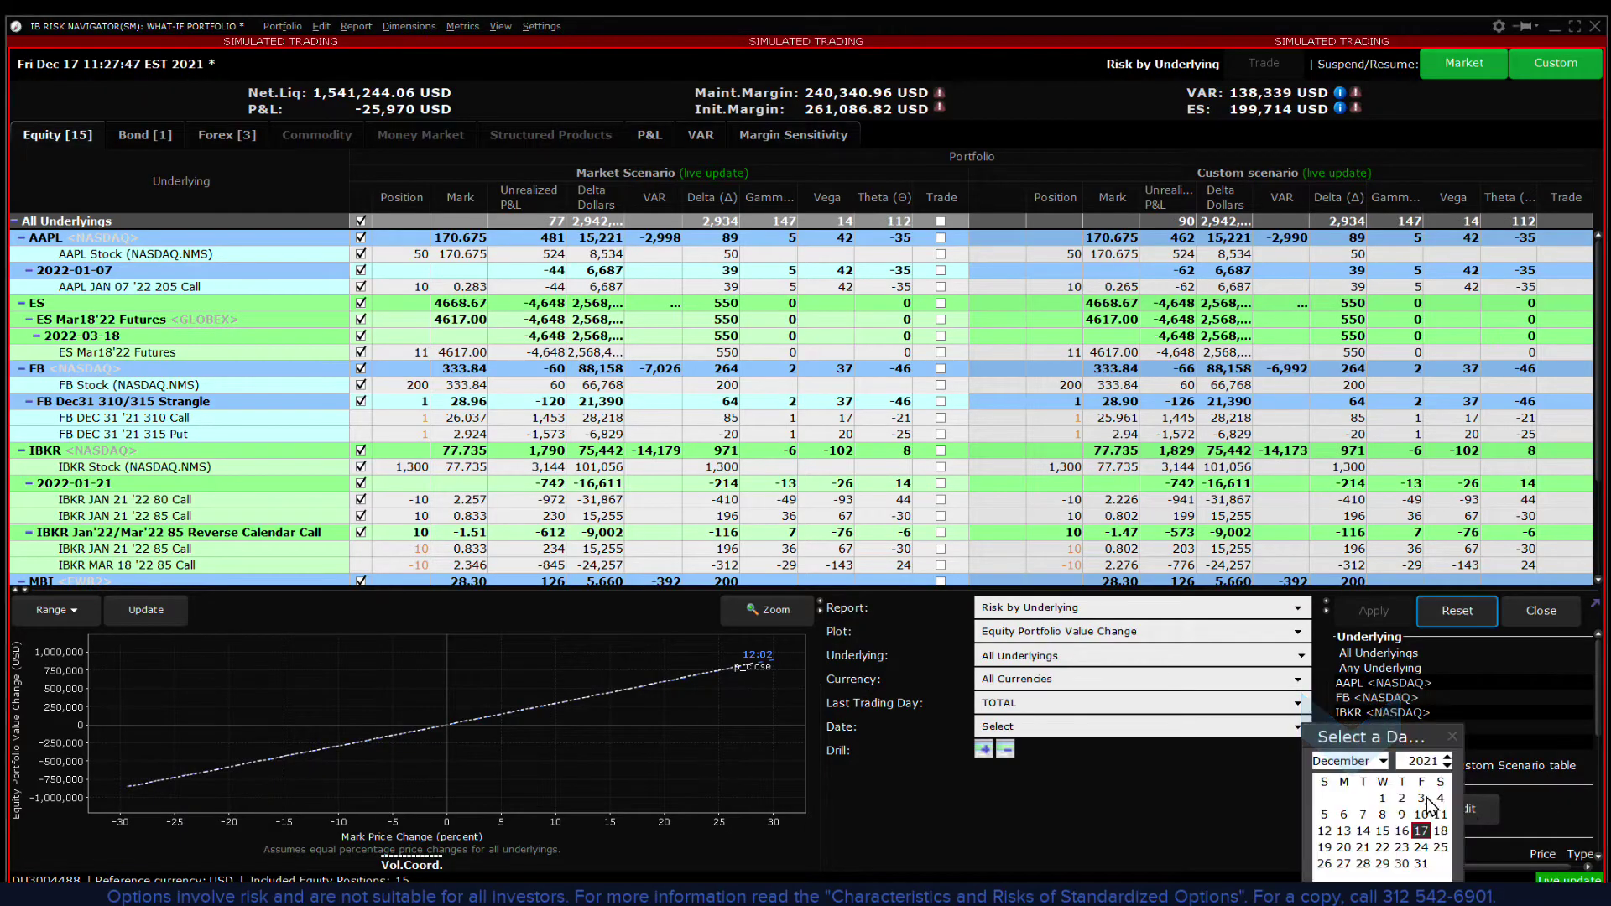
left_click(1448, 757)
left_click(1376, 765)
scroll(1347, 818, "up", 3)
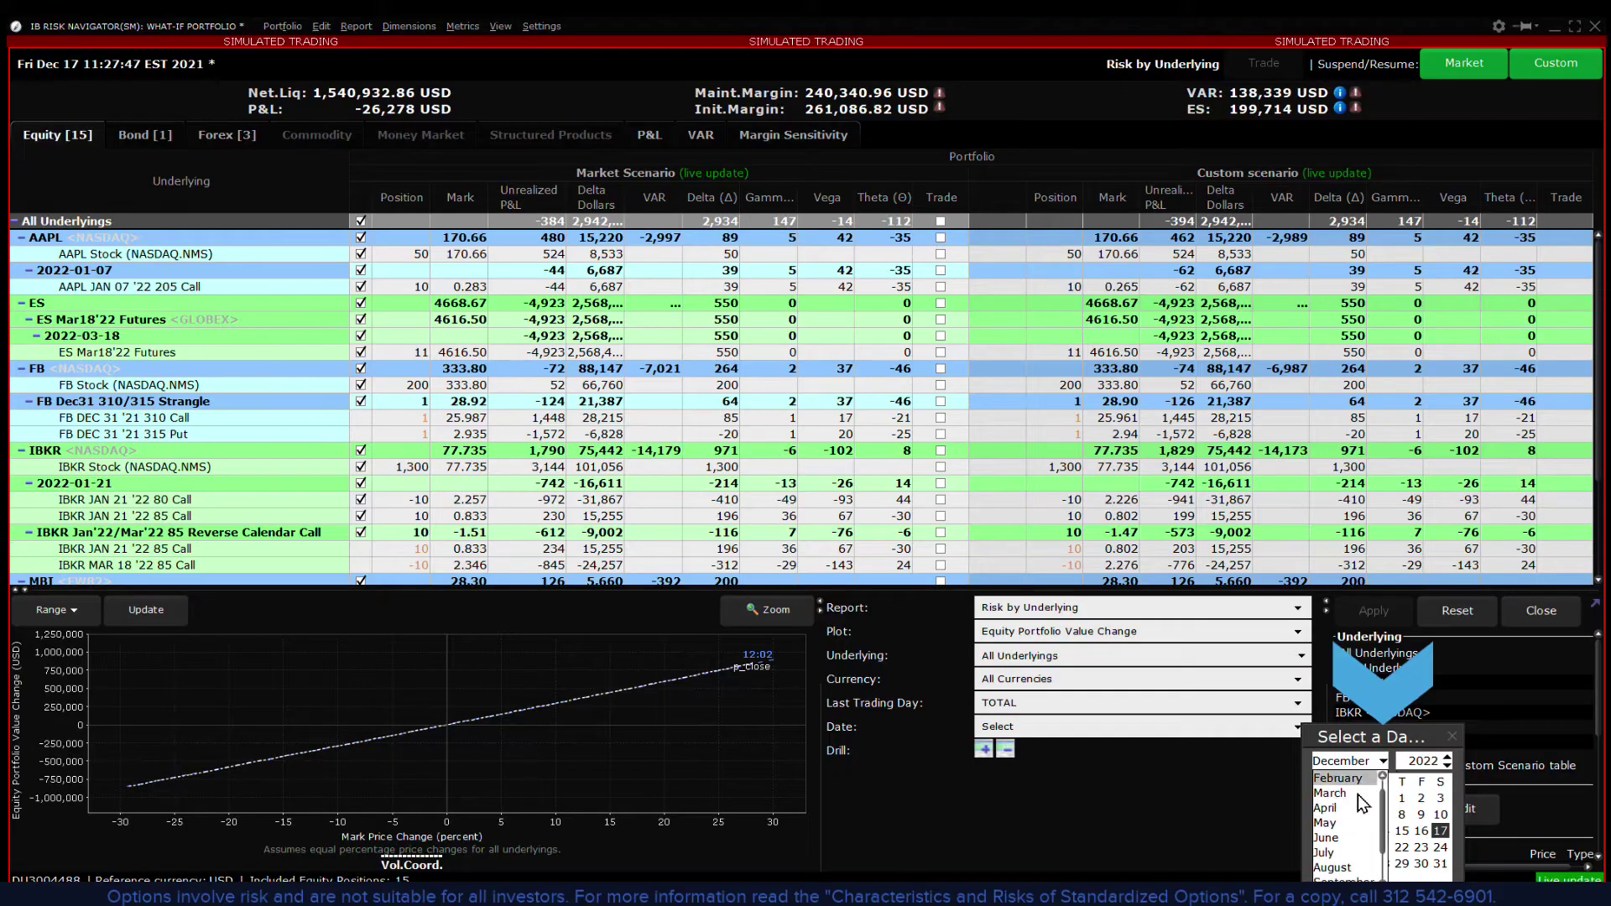
left_click(1346, 778)
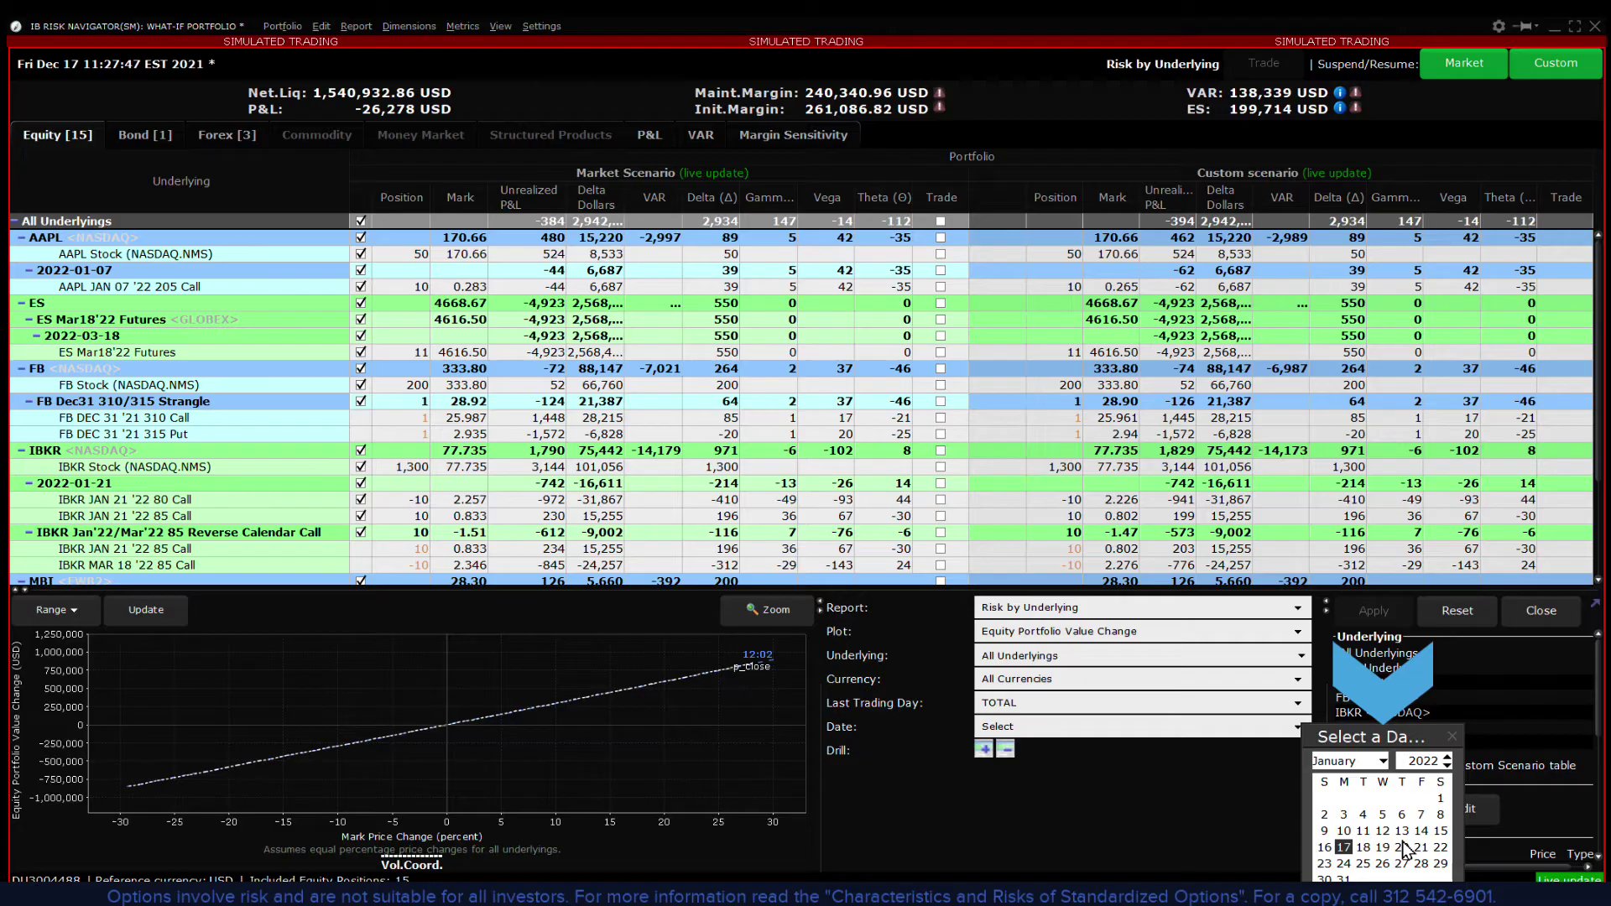
left_click(1401, 847)
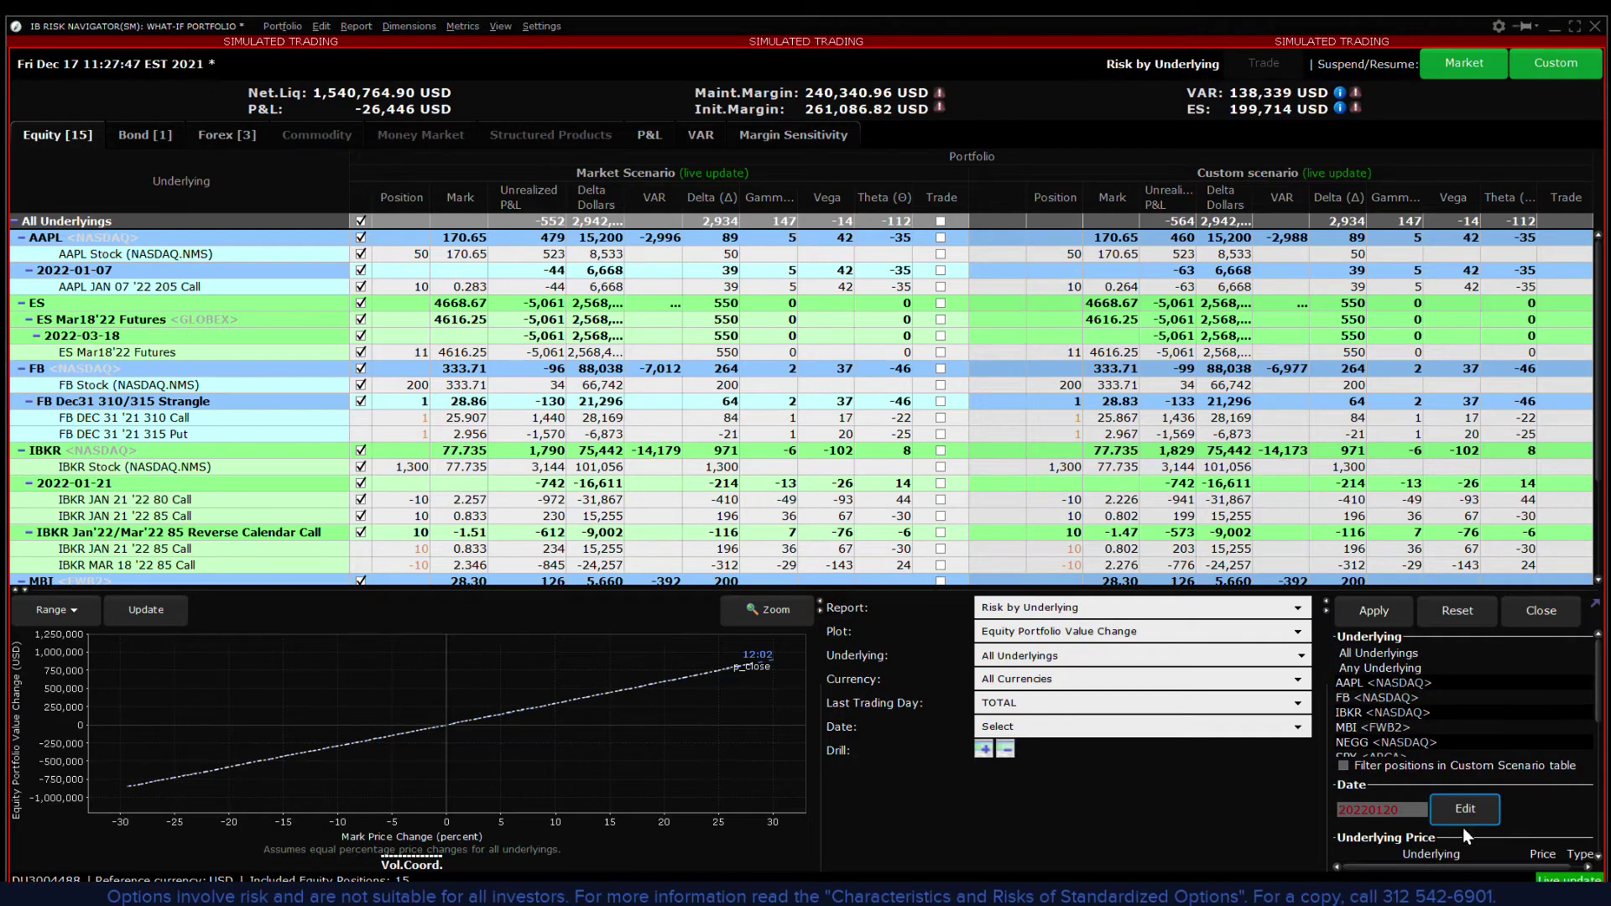
left_click(1378, 613)
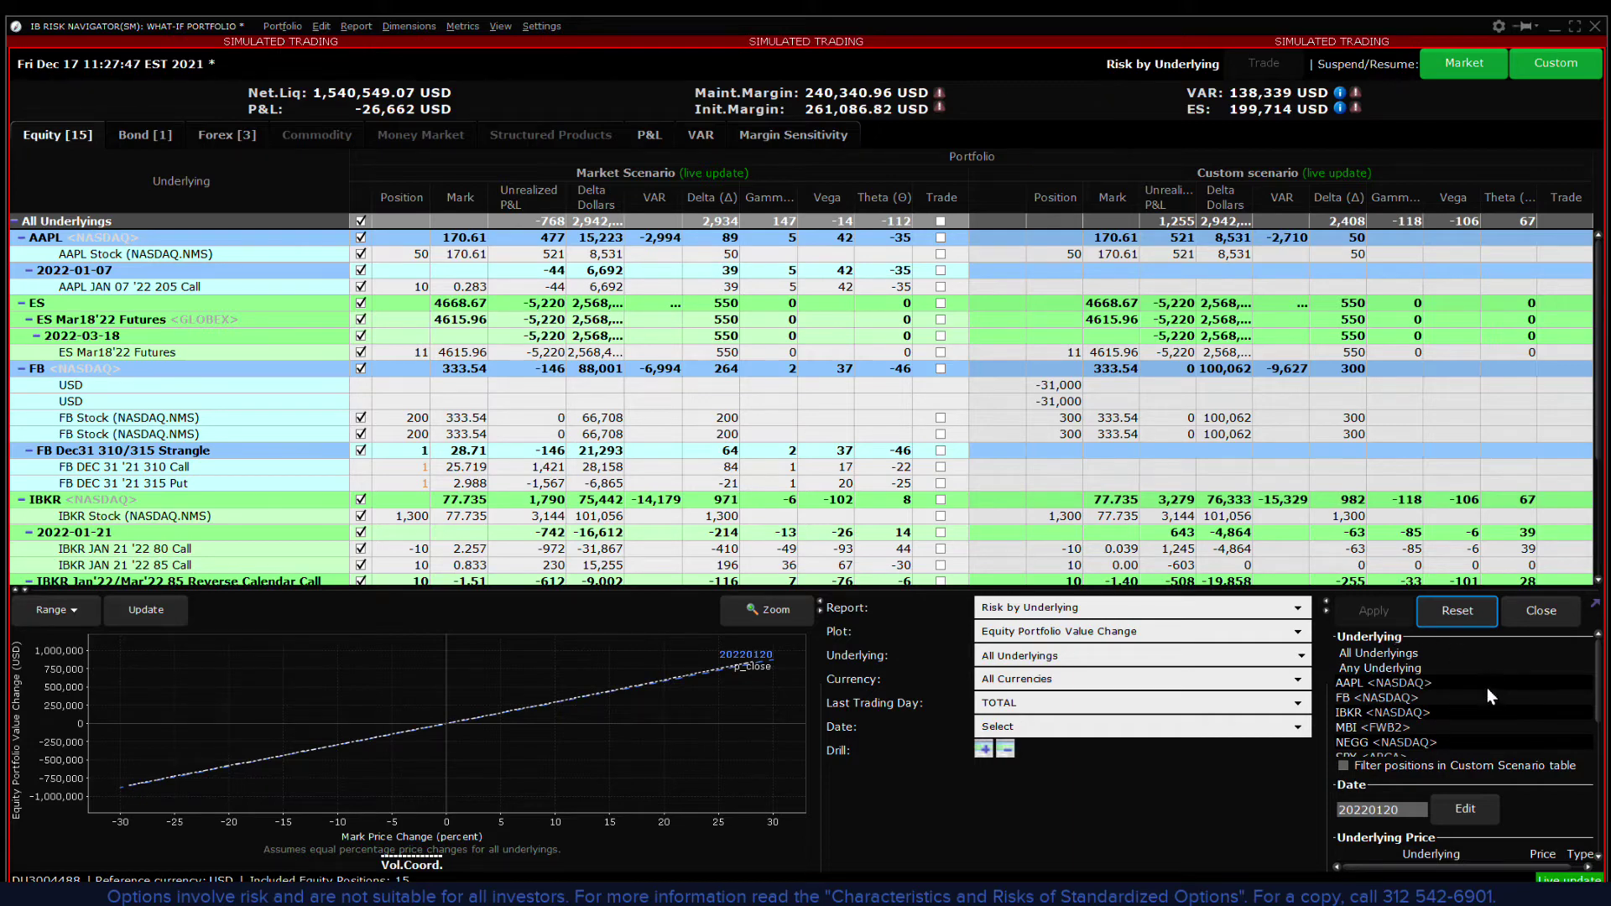
Step: Expand the settings panel and change the scenario date to 27 January 2022
left_click(1595, 606)
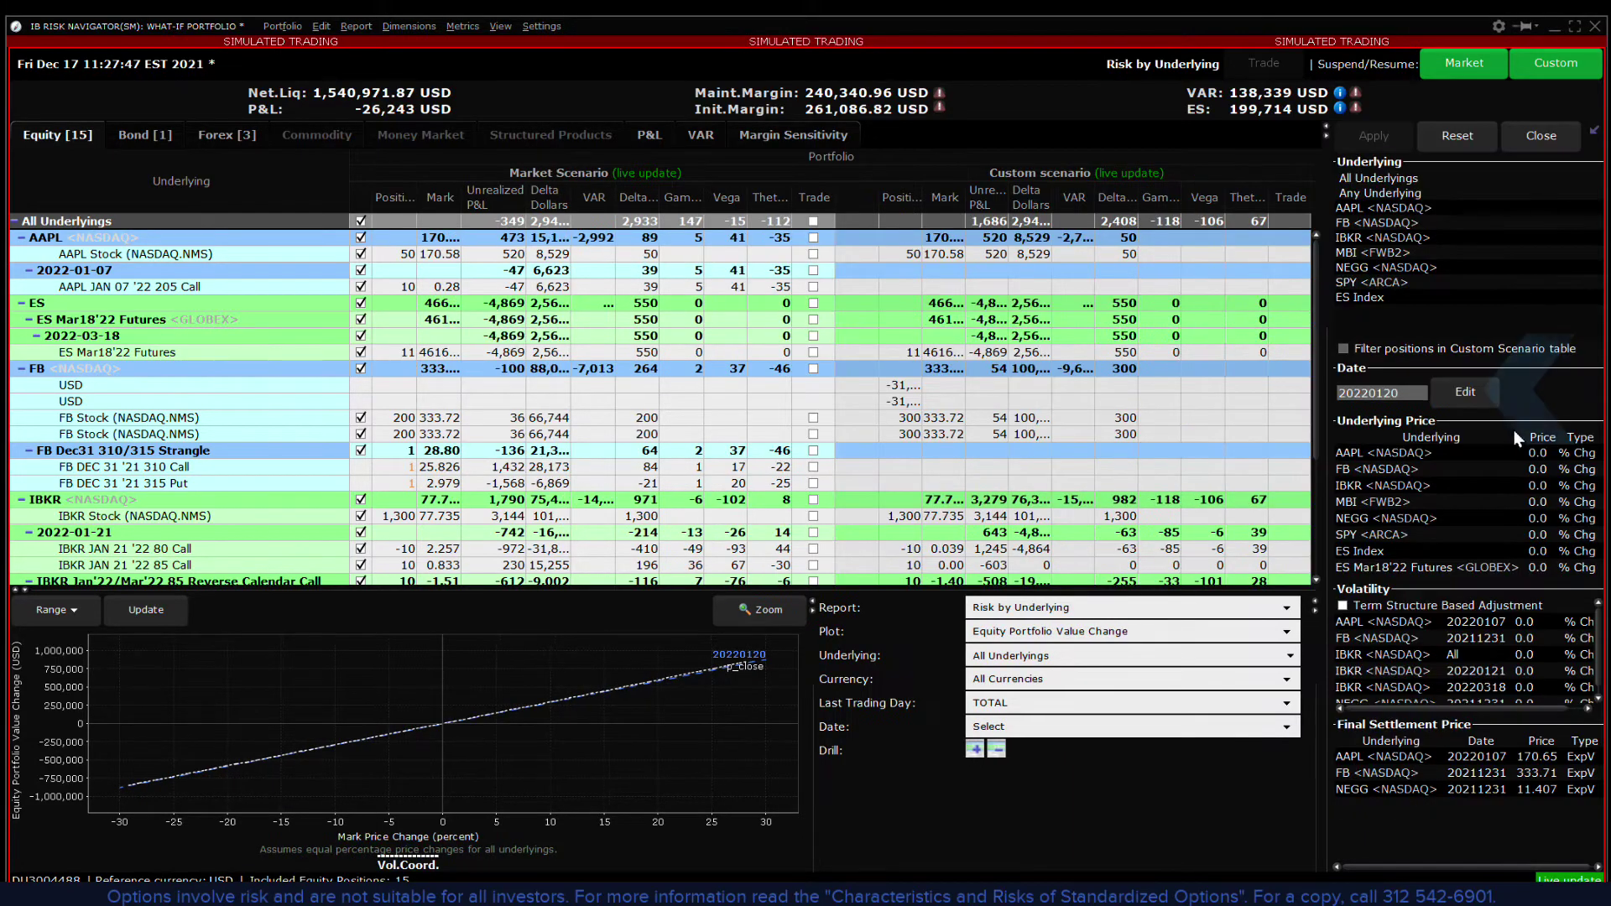
left_click(1472, 390)
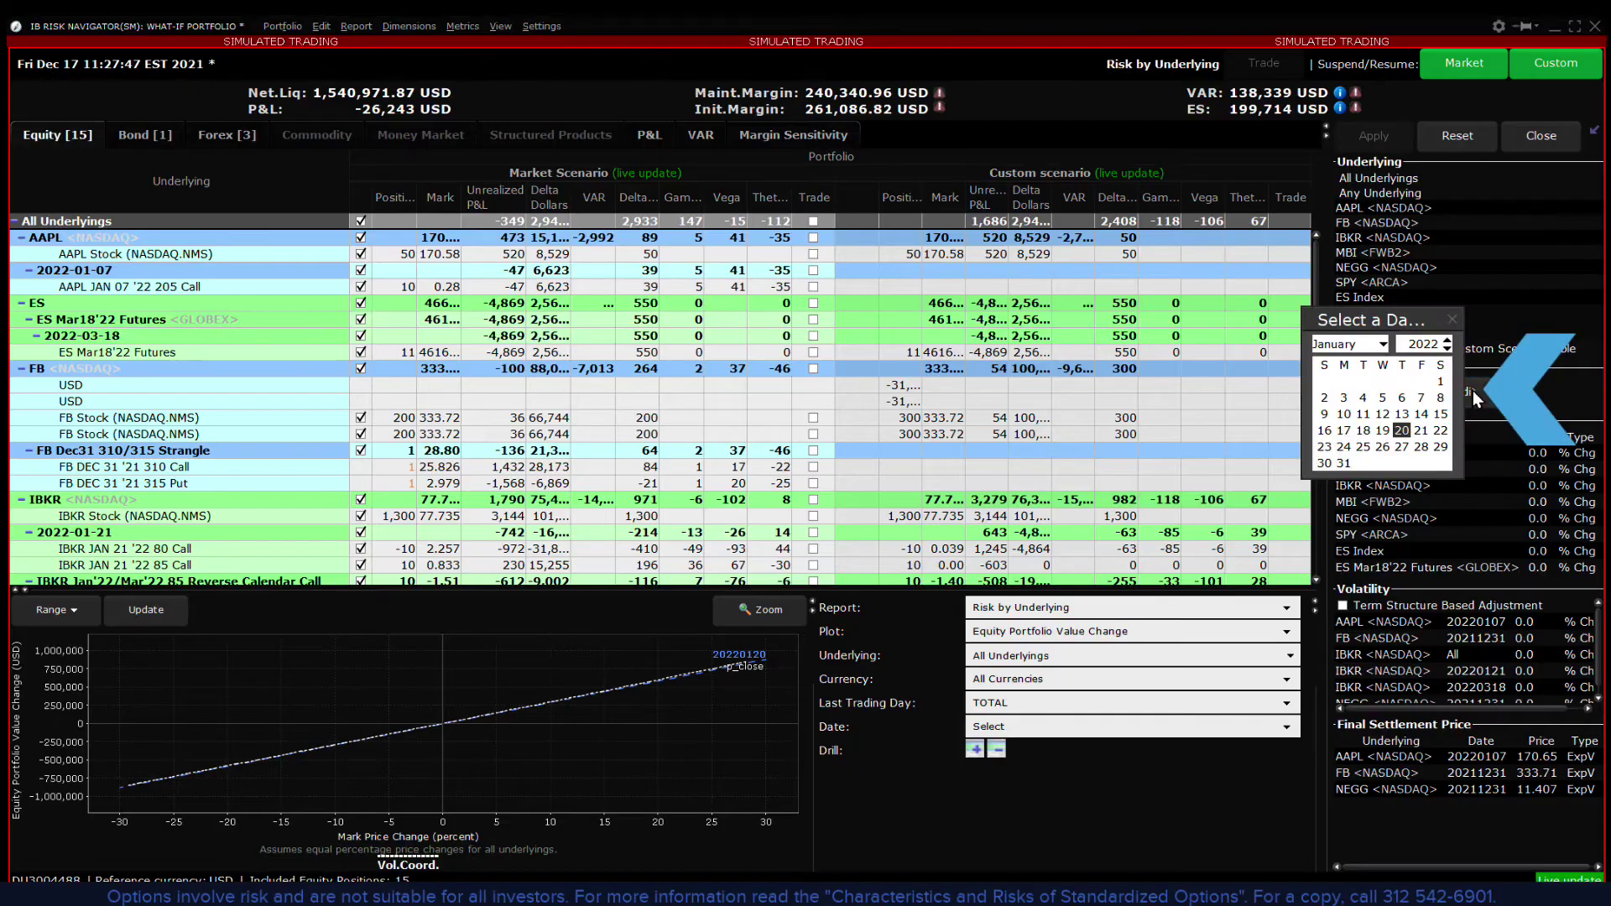
left_click(1400, 446)
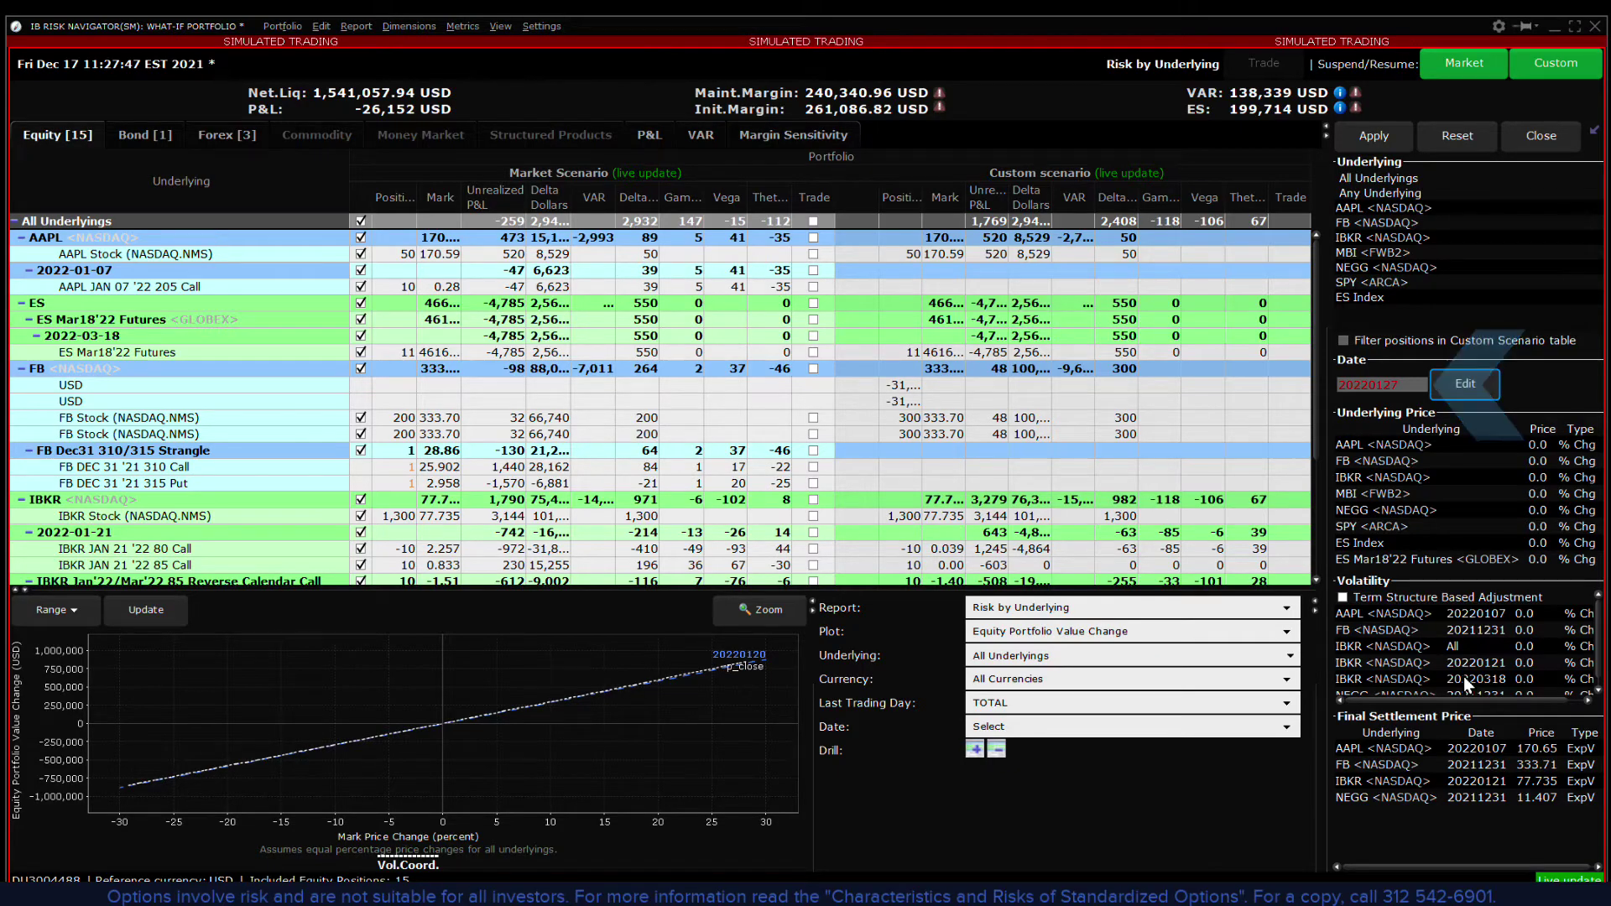
Step: Set final settlement prices of 180 for AAPL and 320 for FB, then apply
left_click(1539, 746)
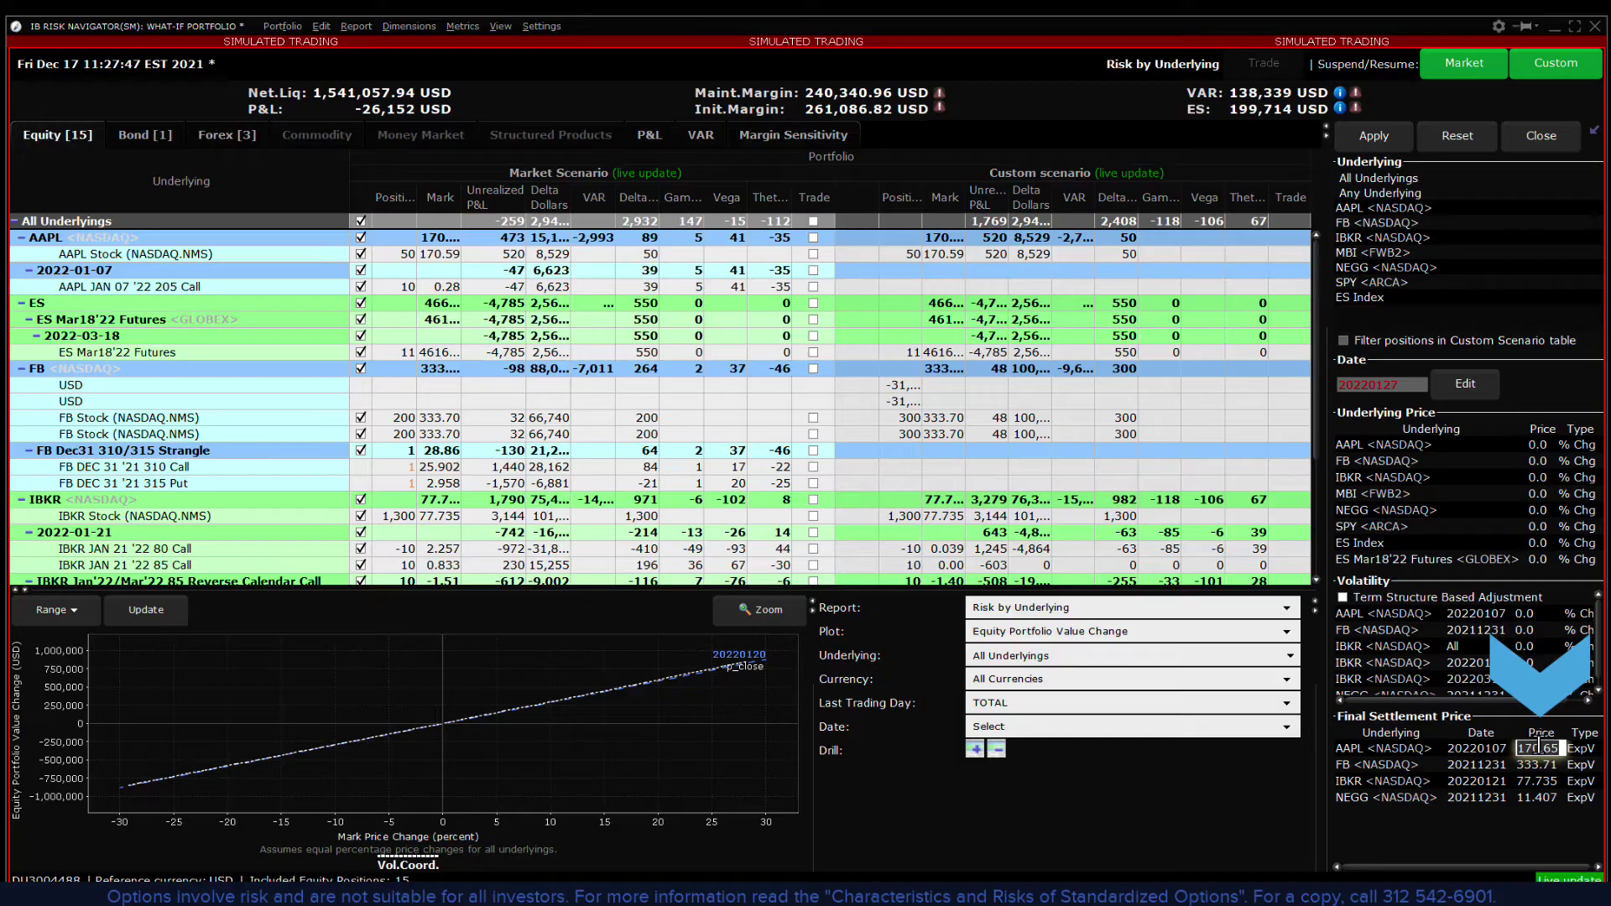
key("BackSpace")
type("1")
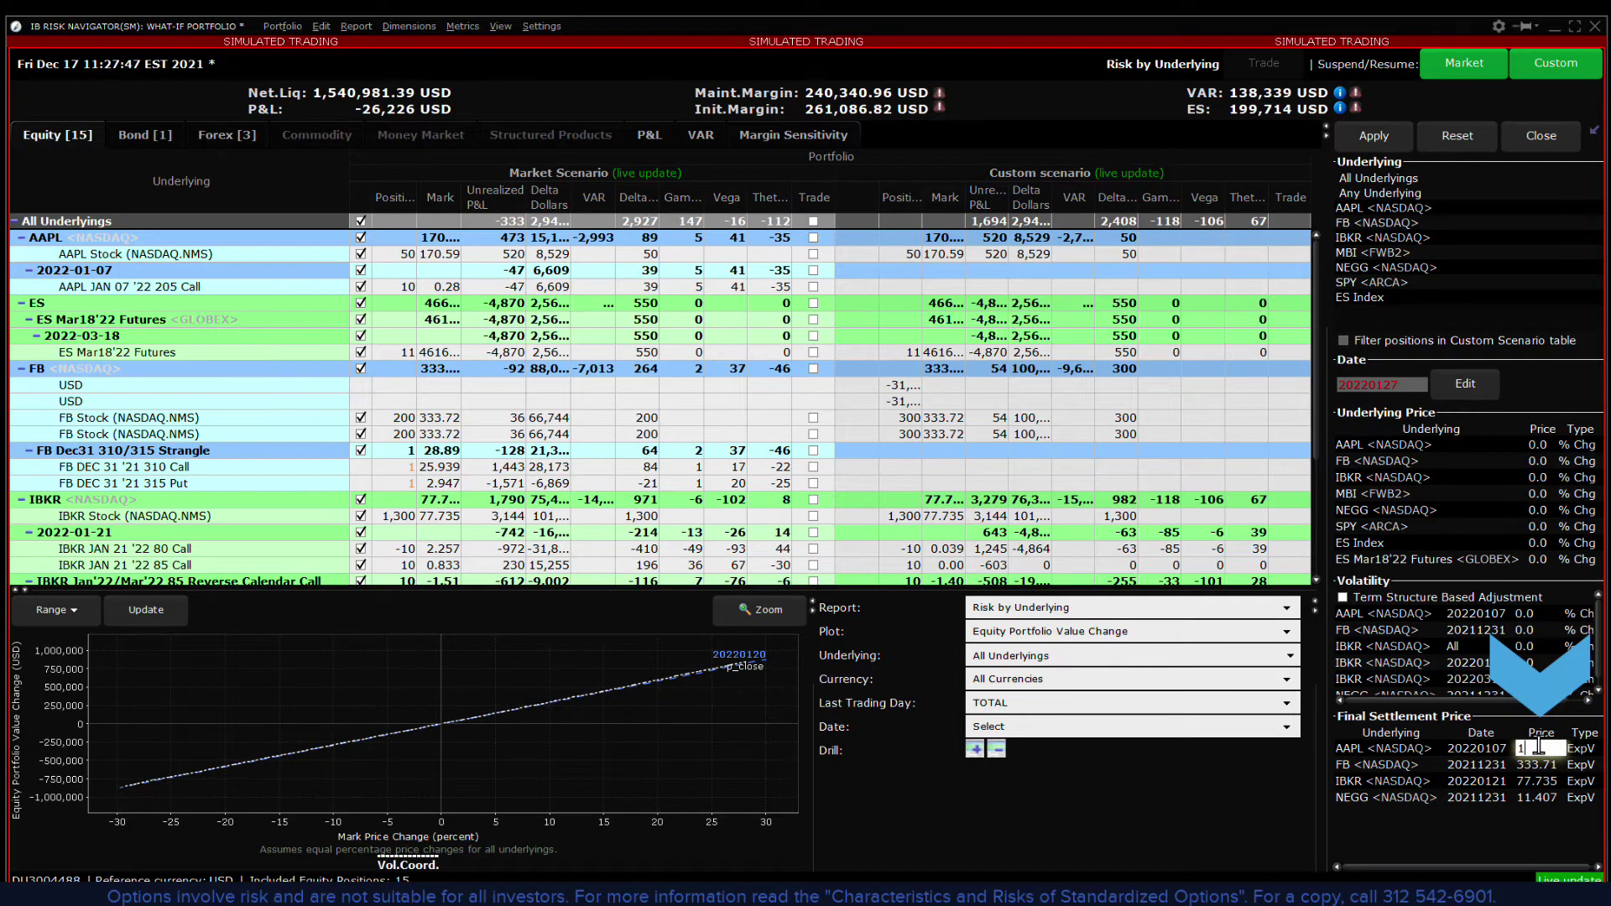
type("80")
left_click(1546, 766)
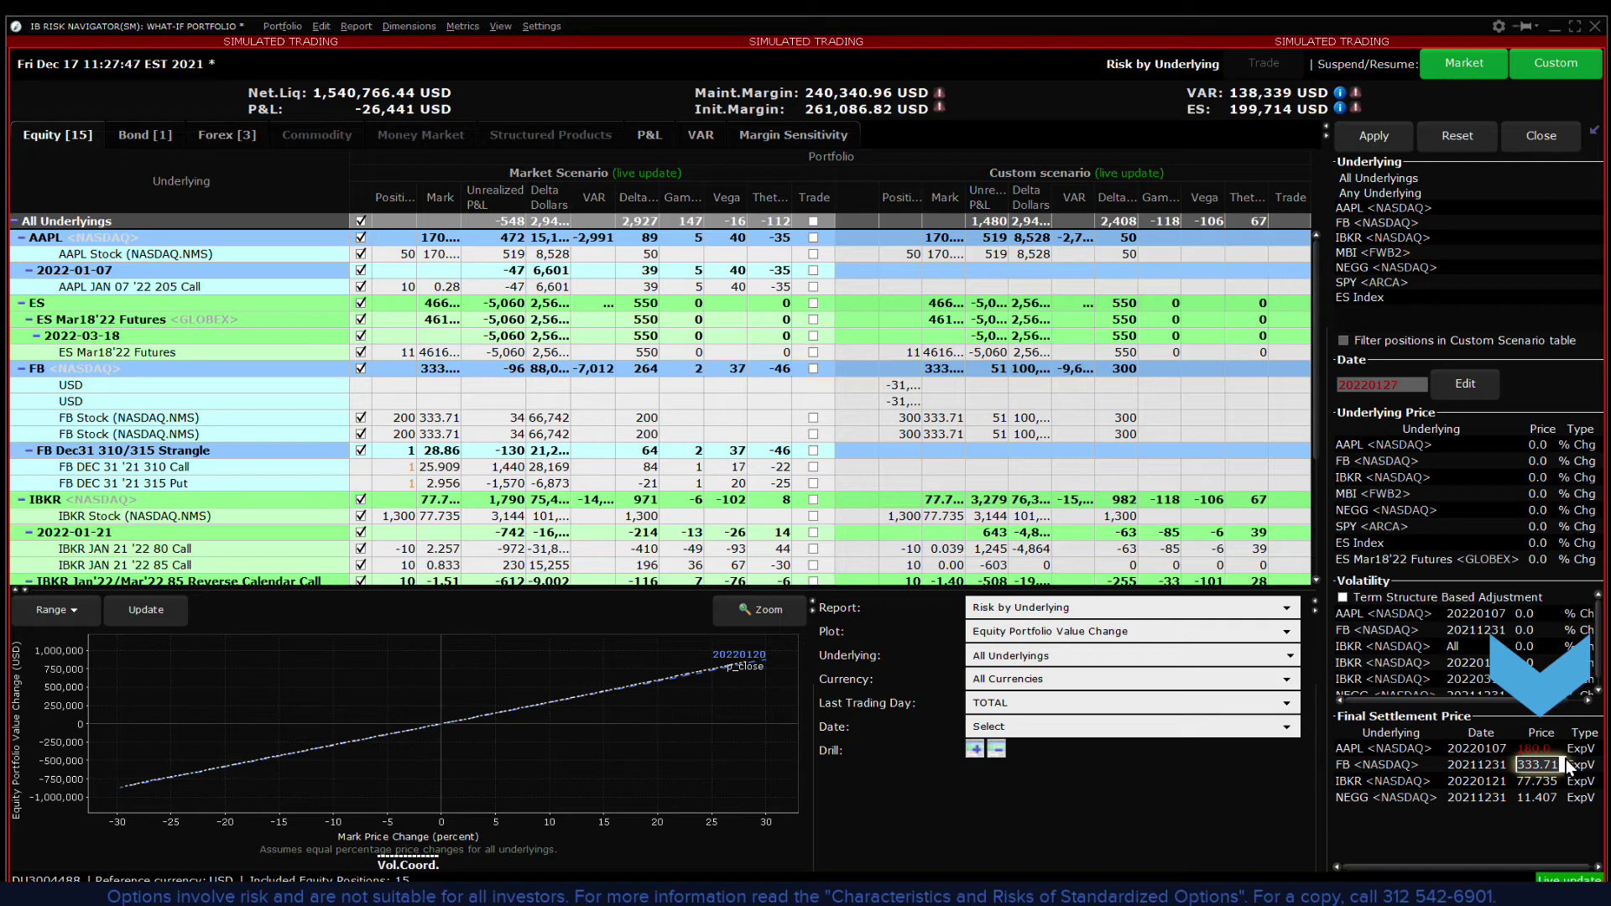
type("320")
key("Return")
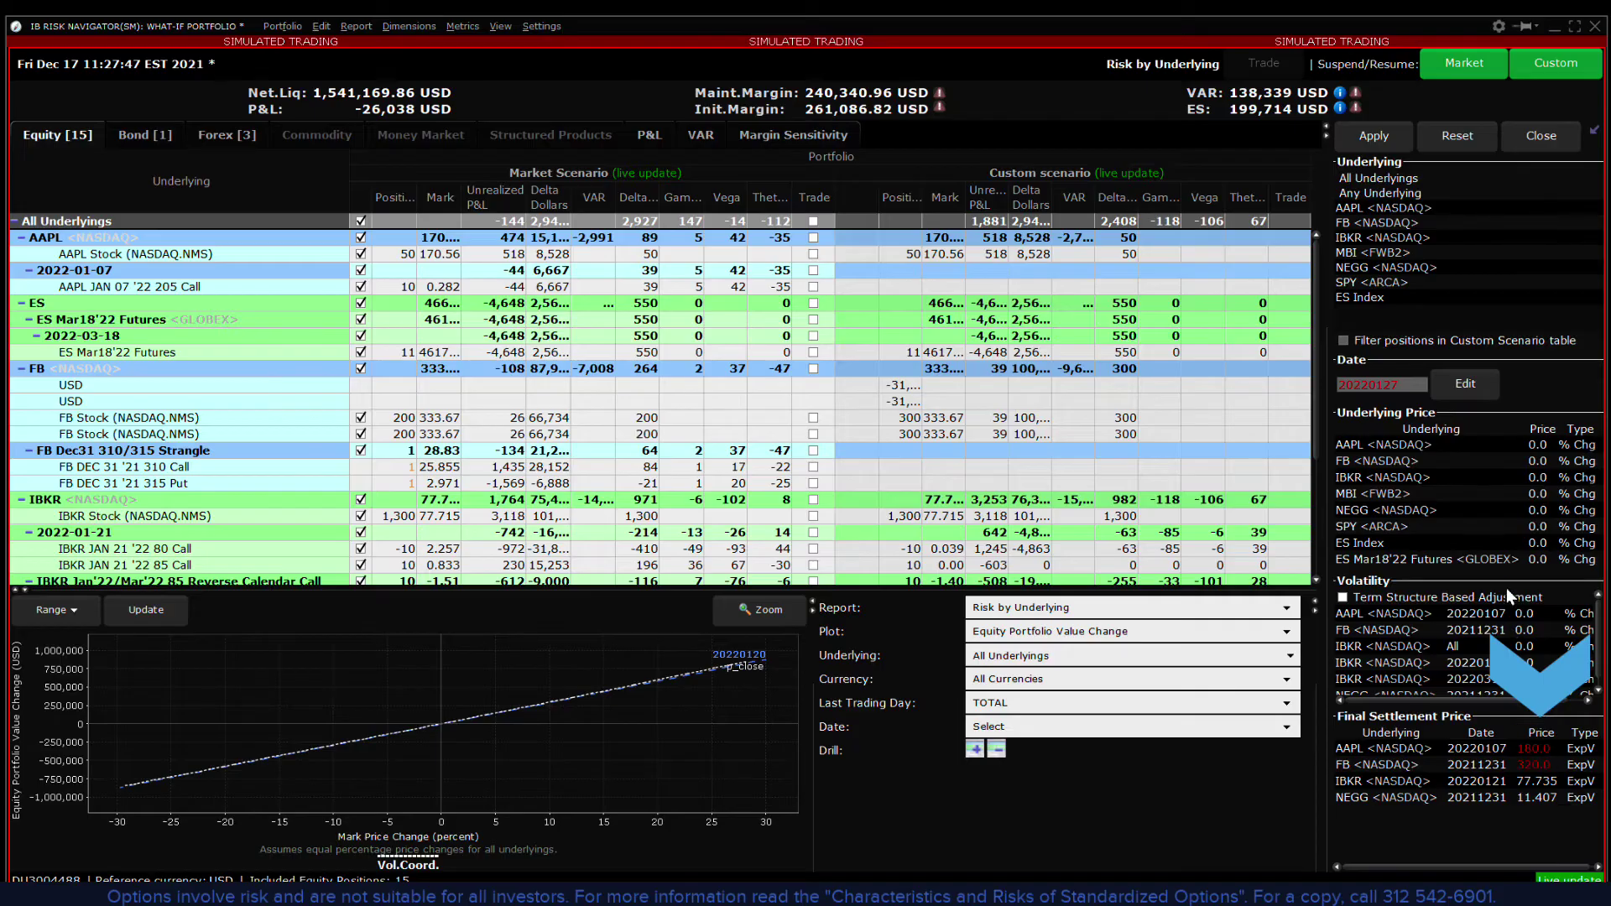
left_click(1384, 136)
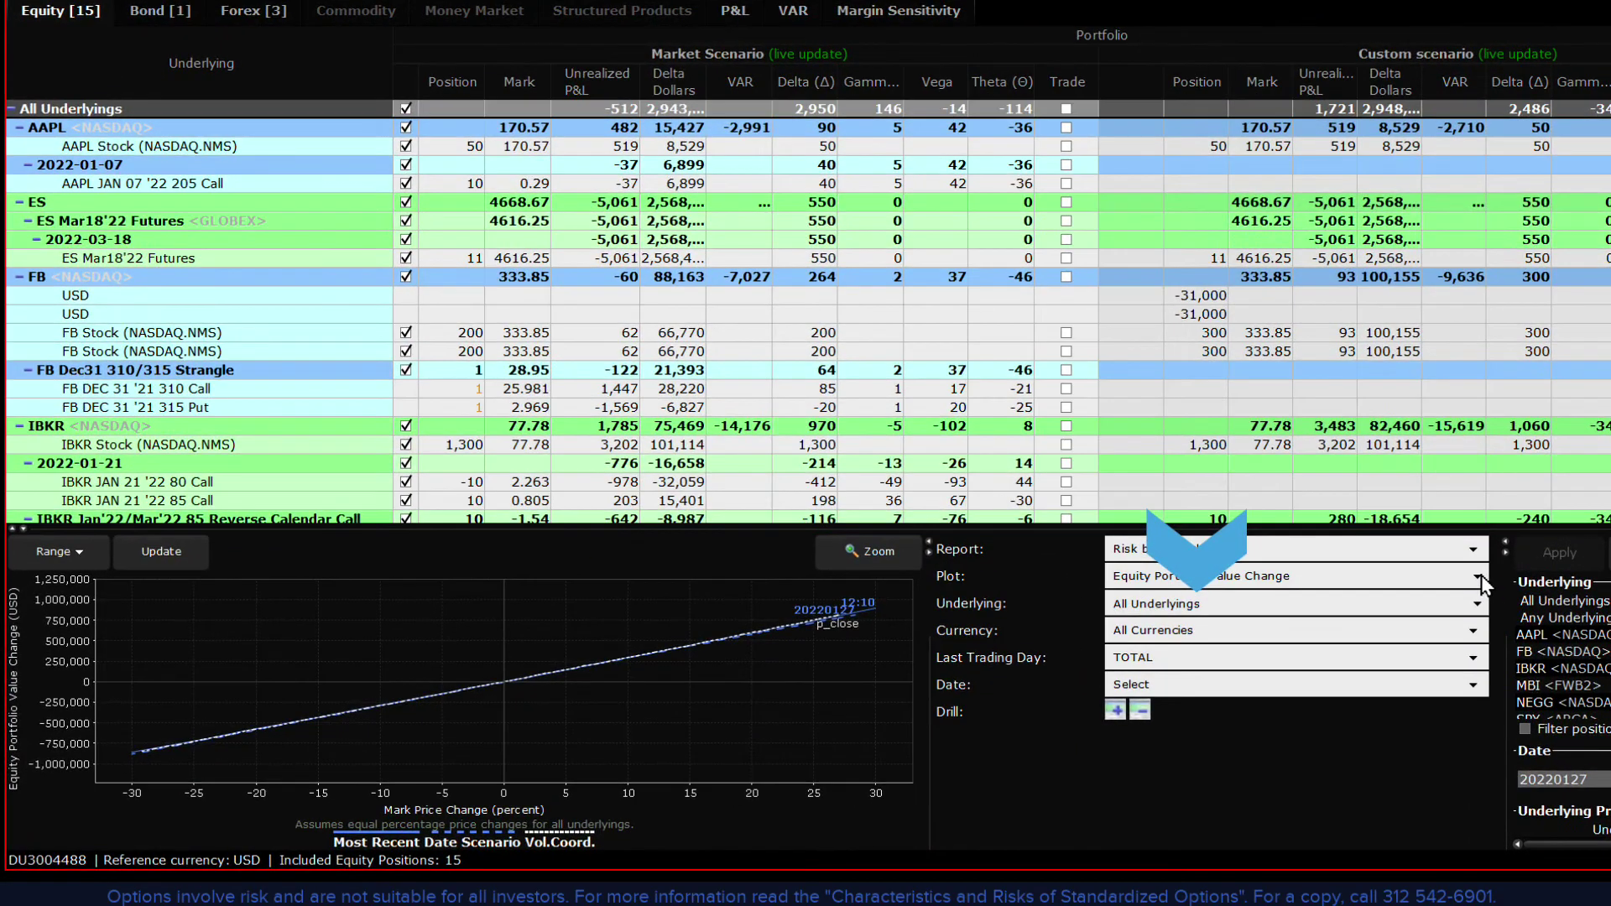
Step: Switch the chart from Equity Delta Position and Equity Unrealized P&L to Equity Portfolio Value
left_click(1469, 580)
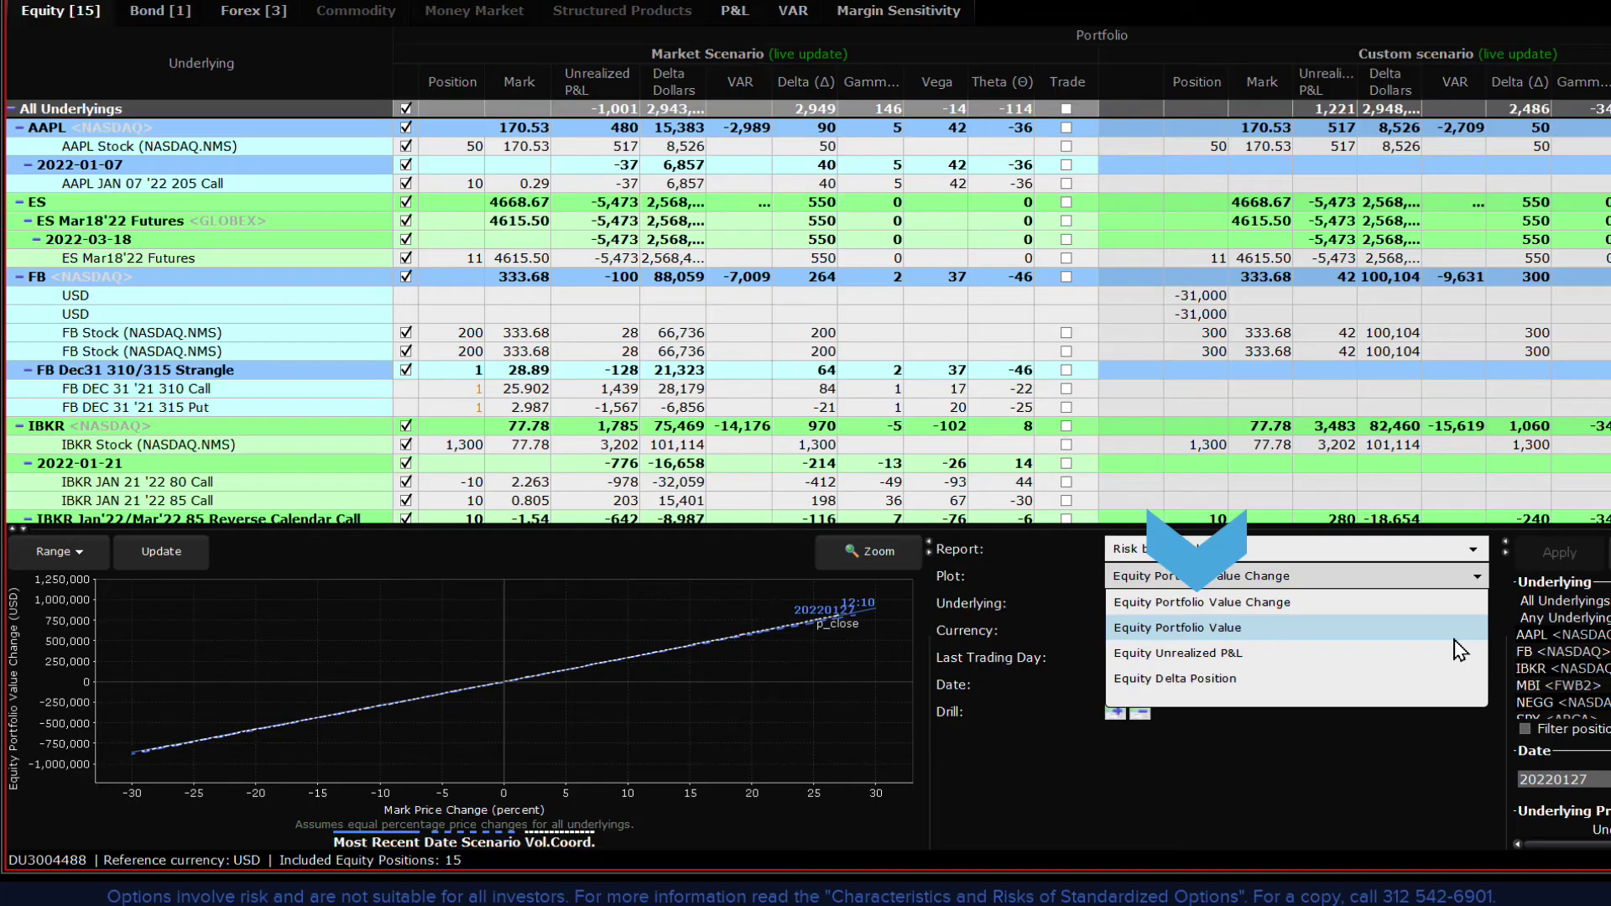
left_click(1432, 683)
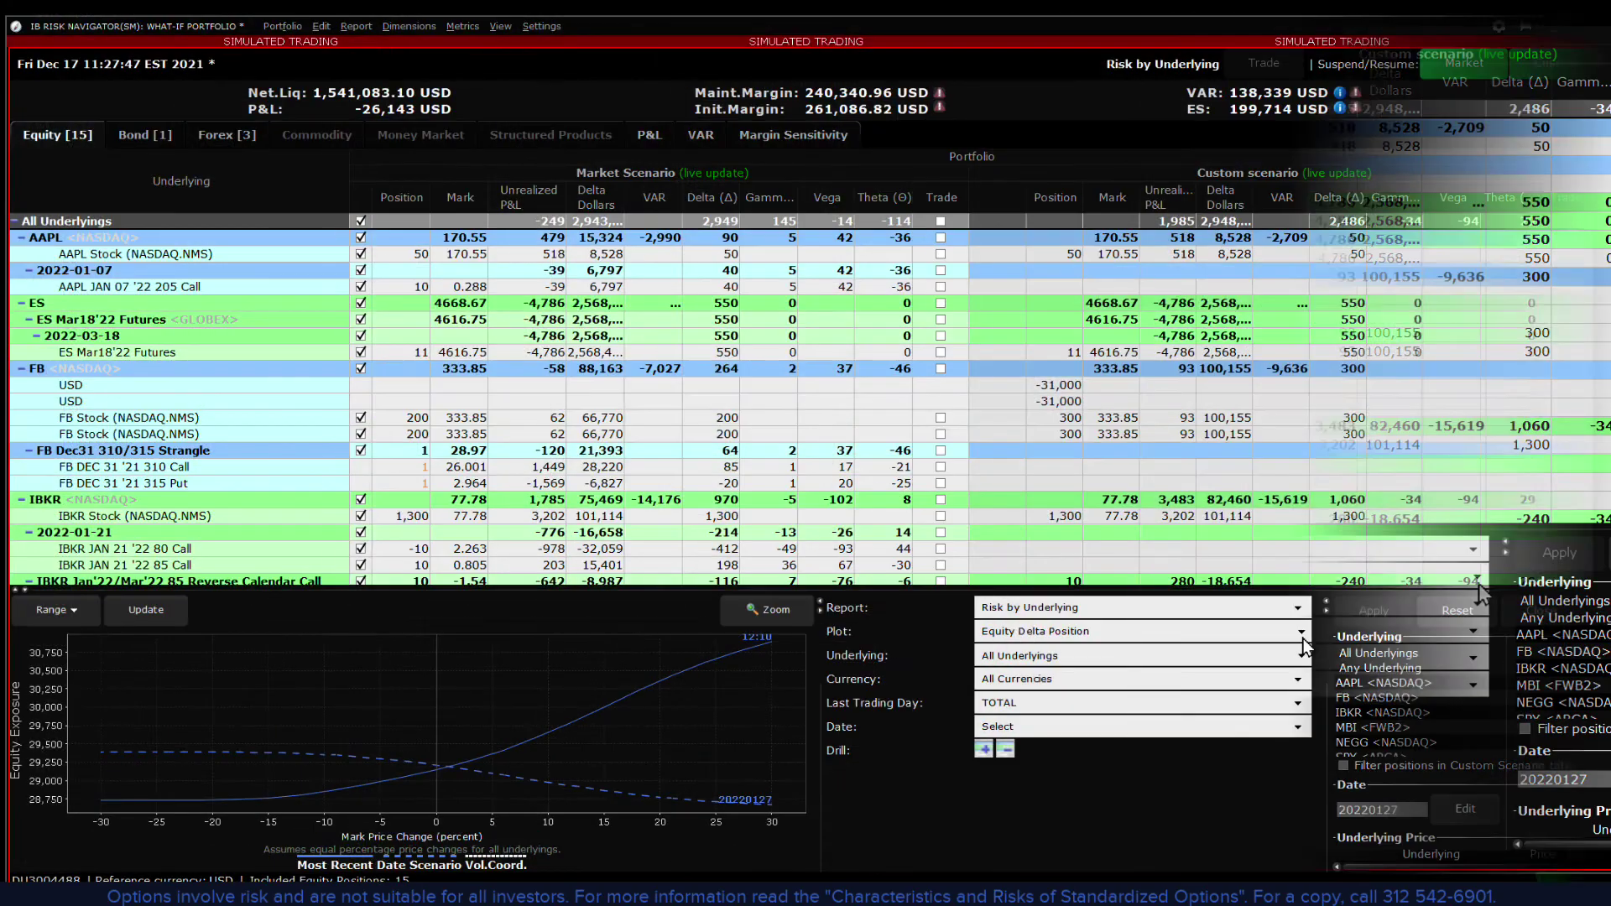
left_click(1478, 582)
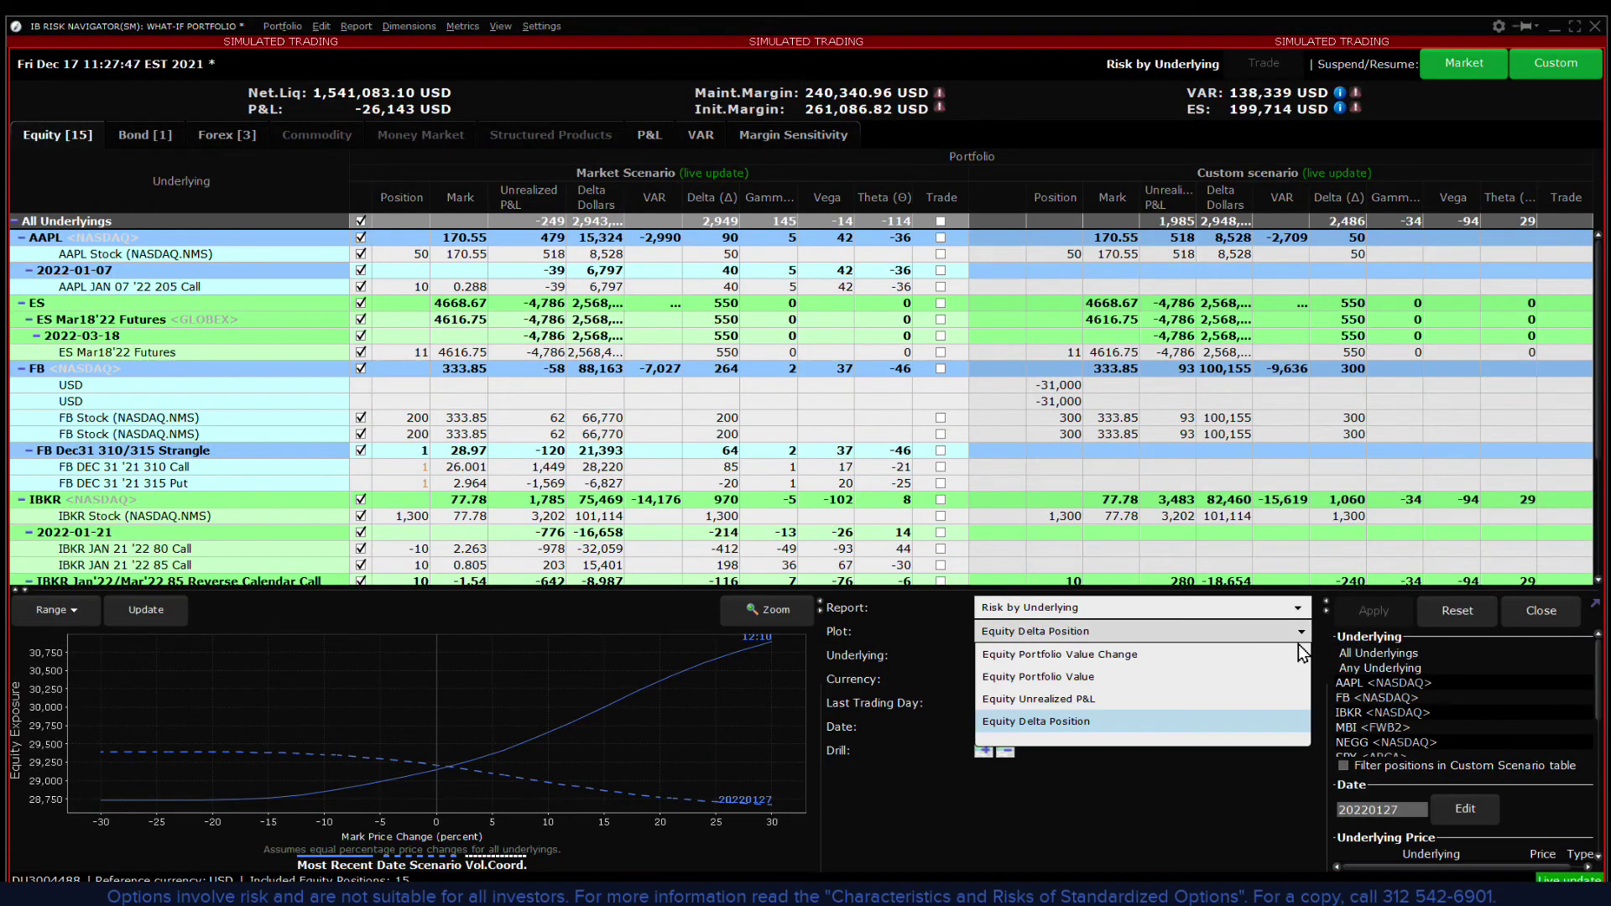
left_click(1256, 696)
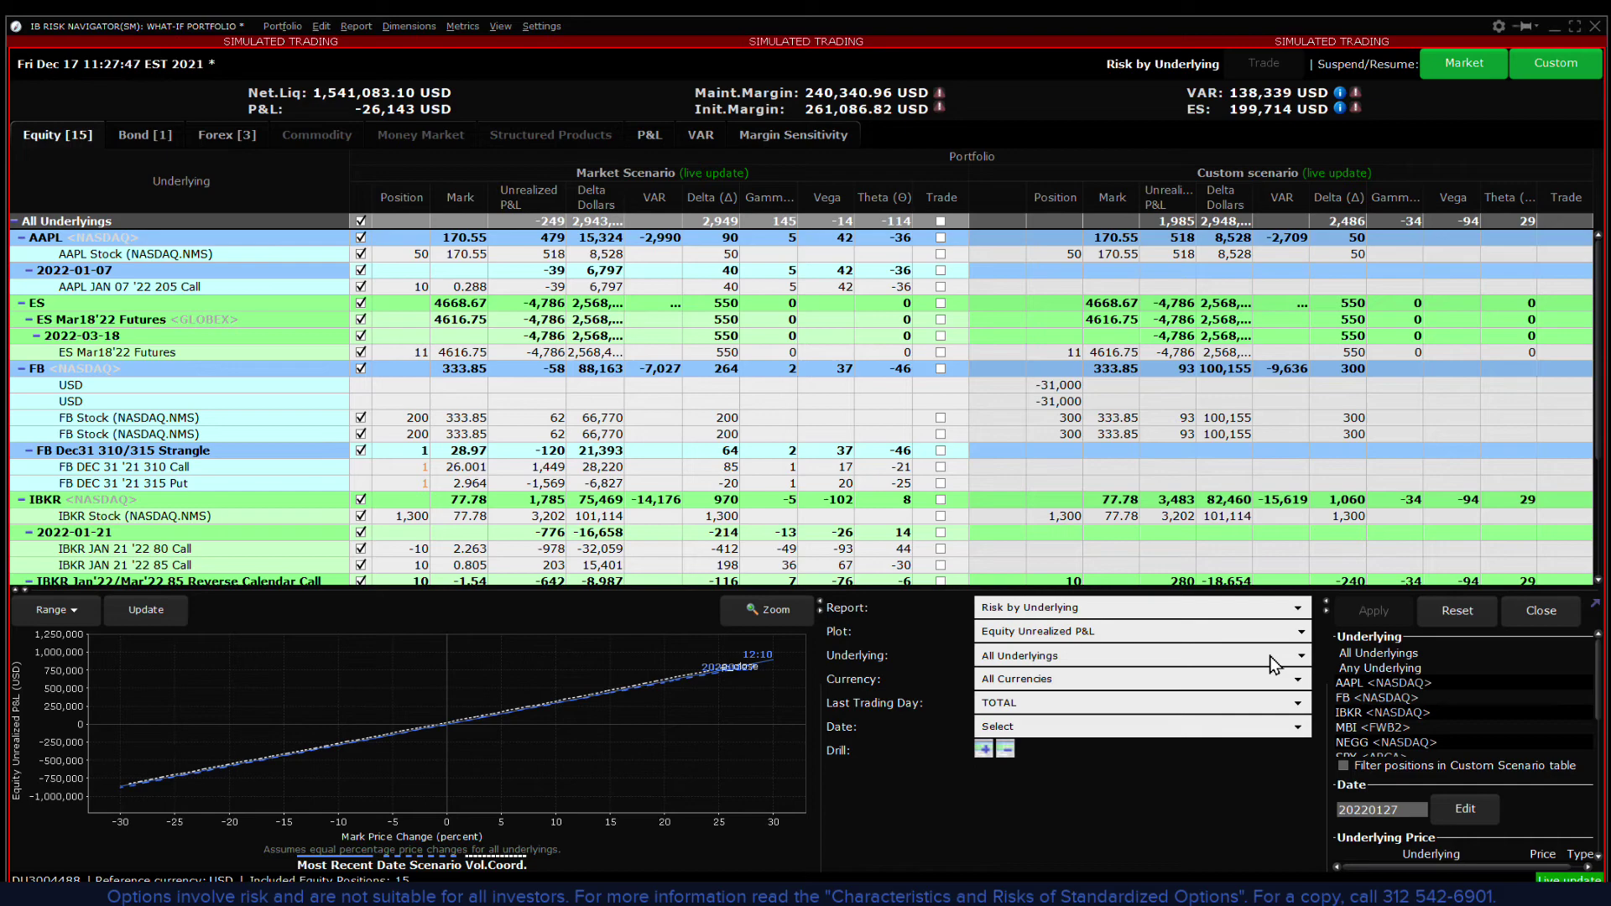
left_click(1301, 635)
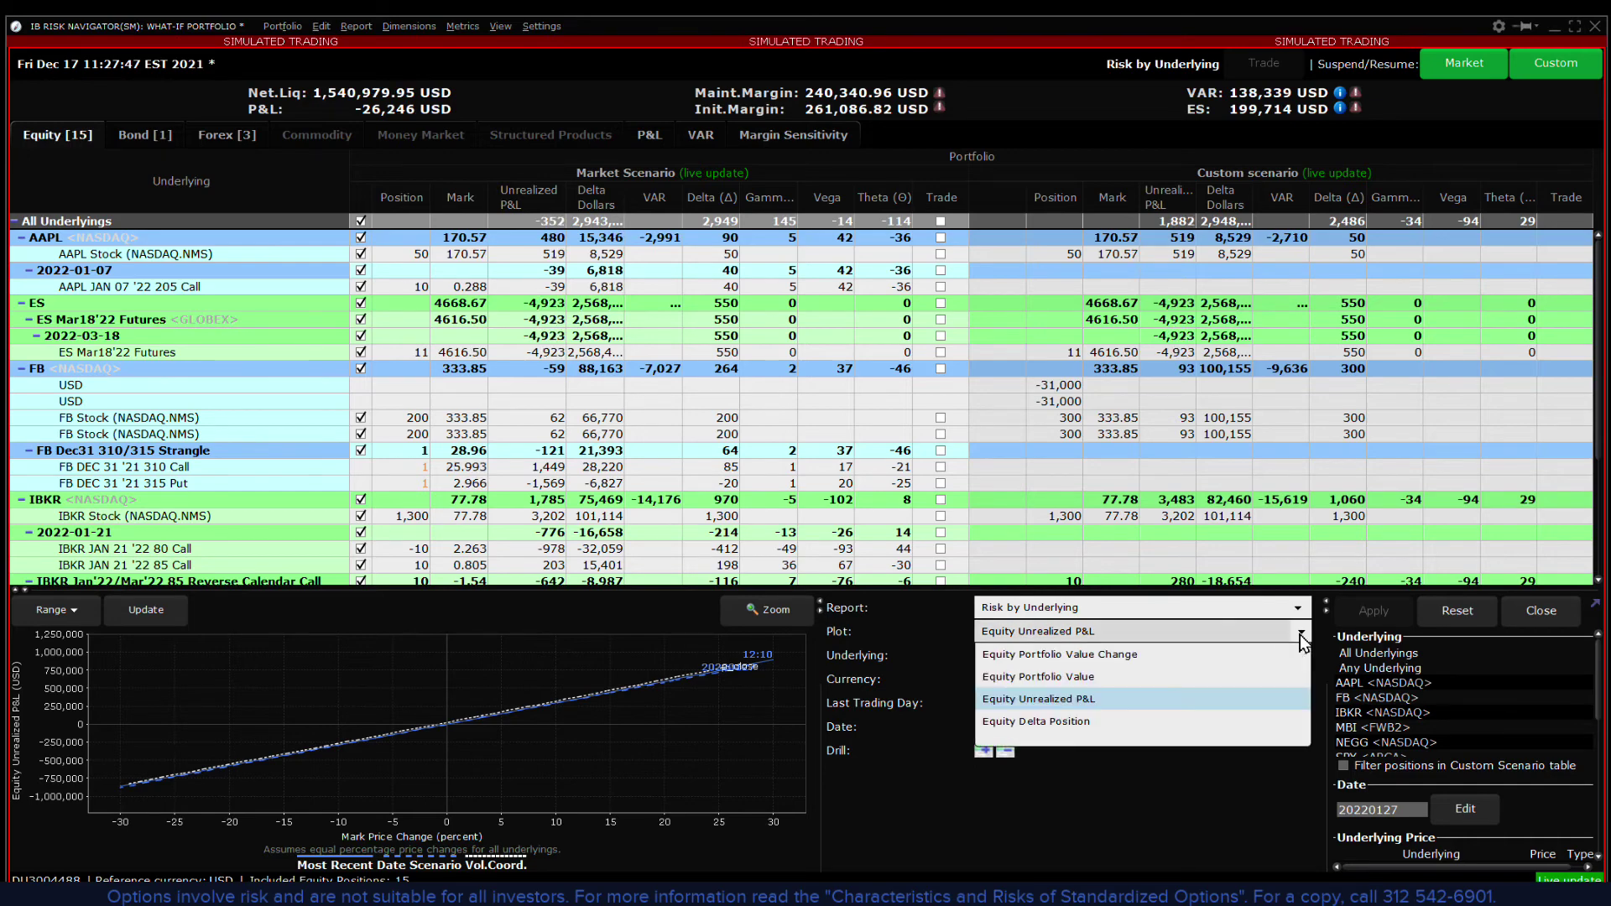
left_click(1271, 681)
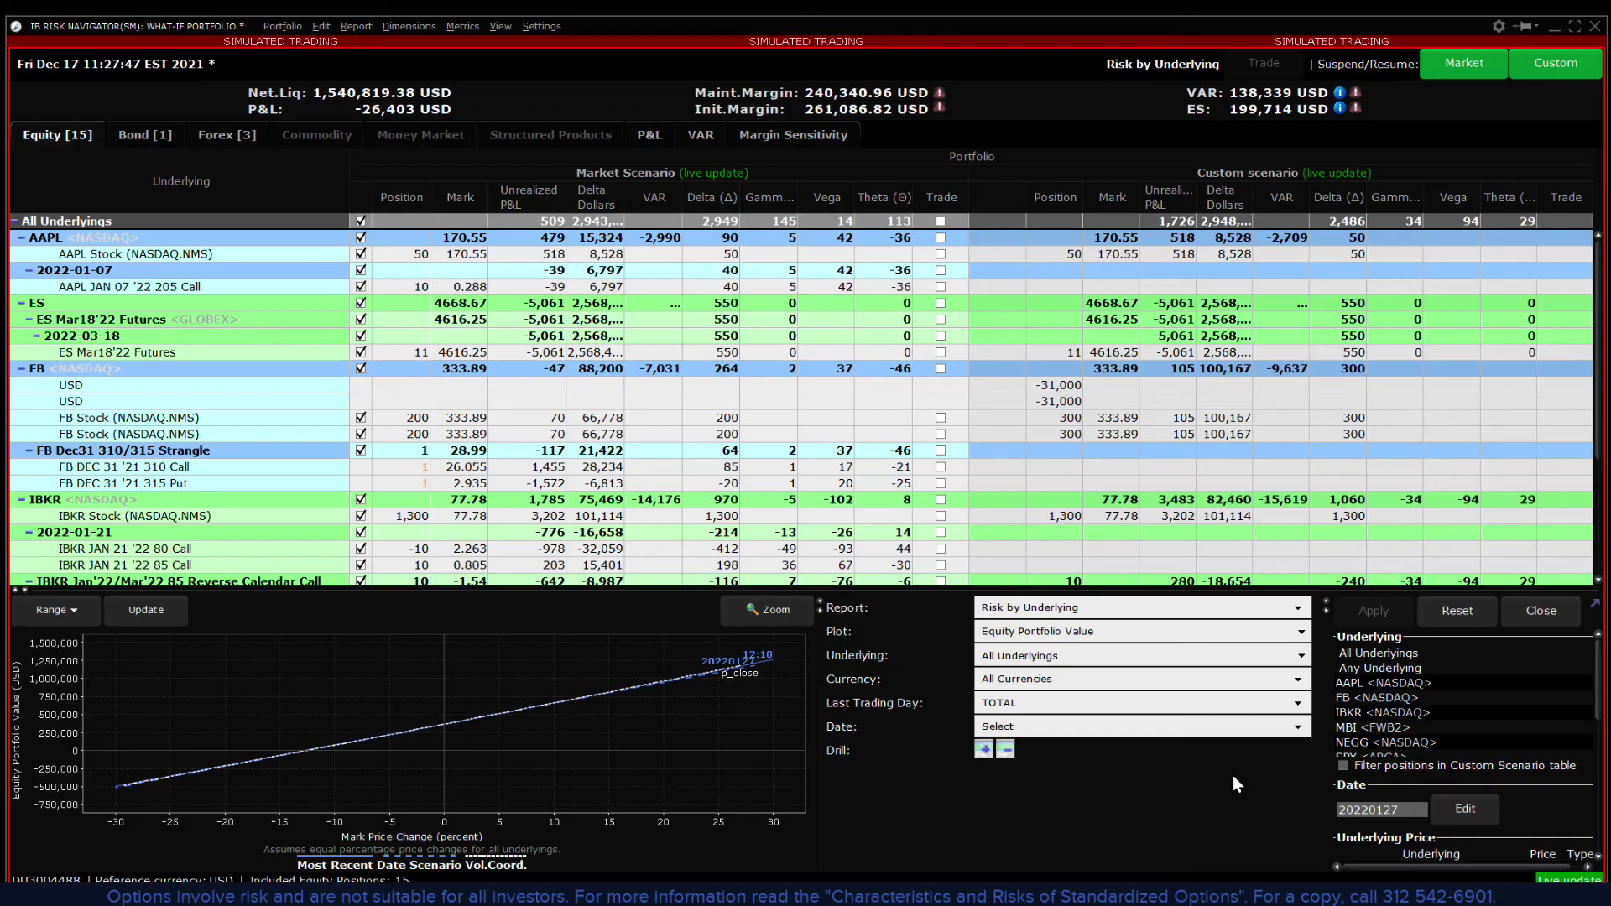
Step: Reset the custom scenario to 20211217 with all price changes at 0.0%, then expand its panel
left_click(1454, 614)
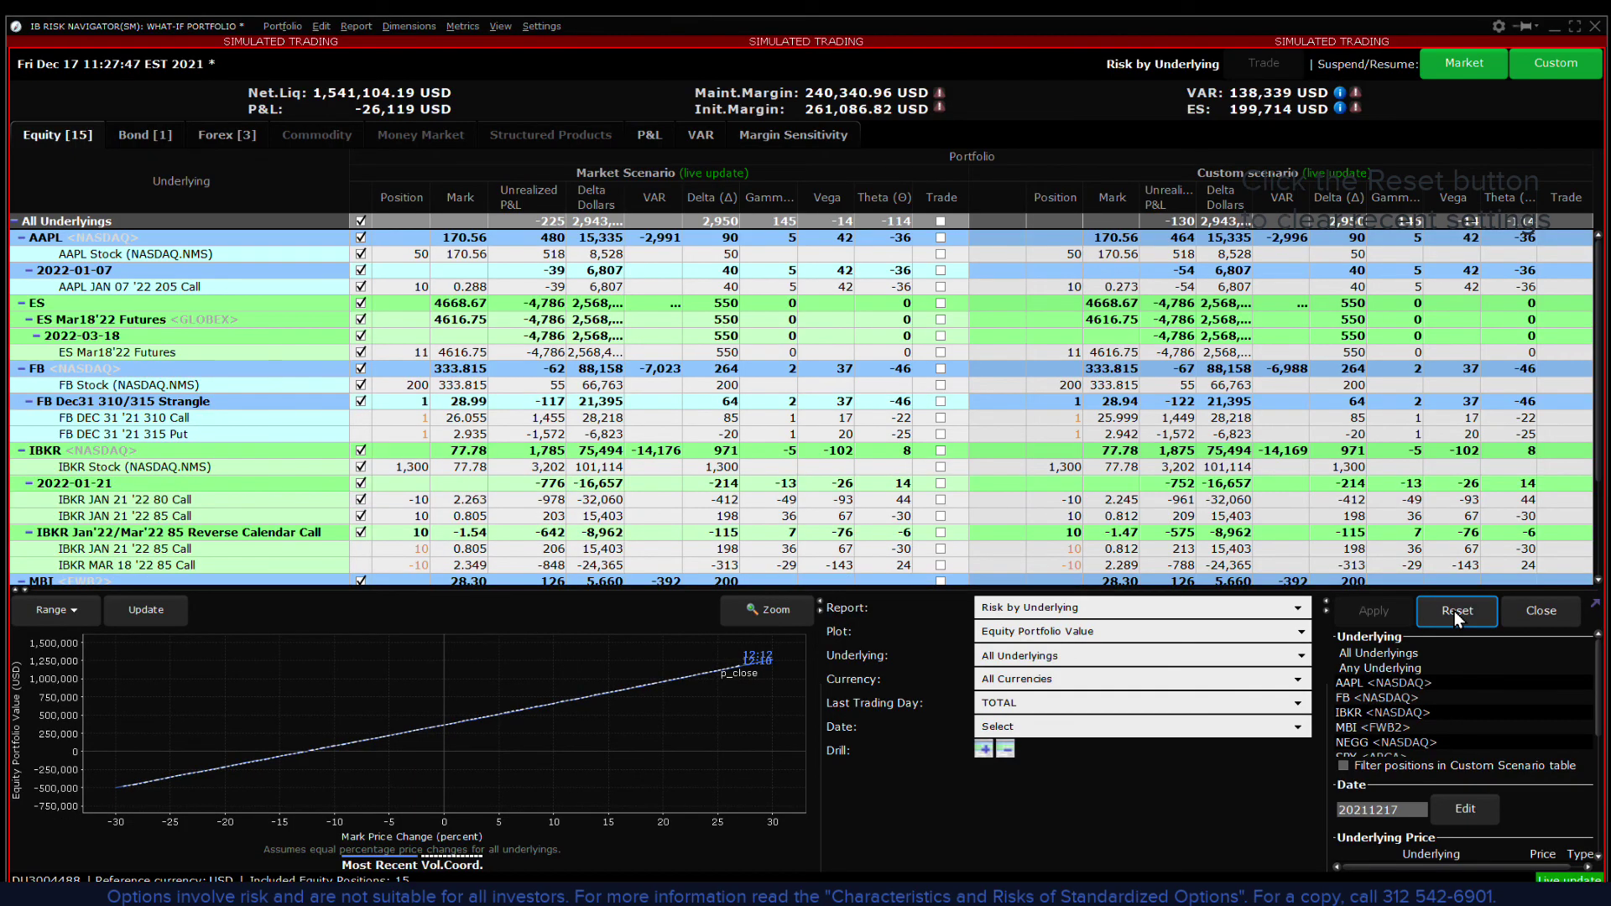
left_click(1593, 604)
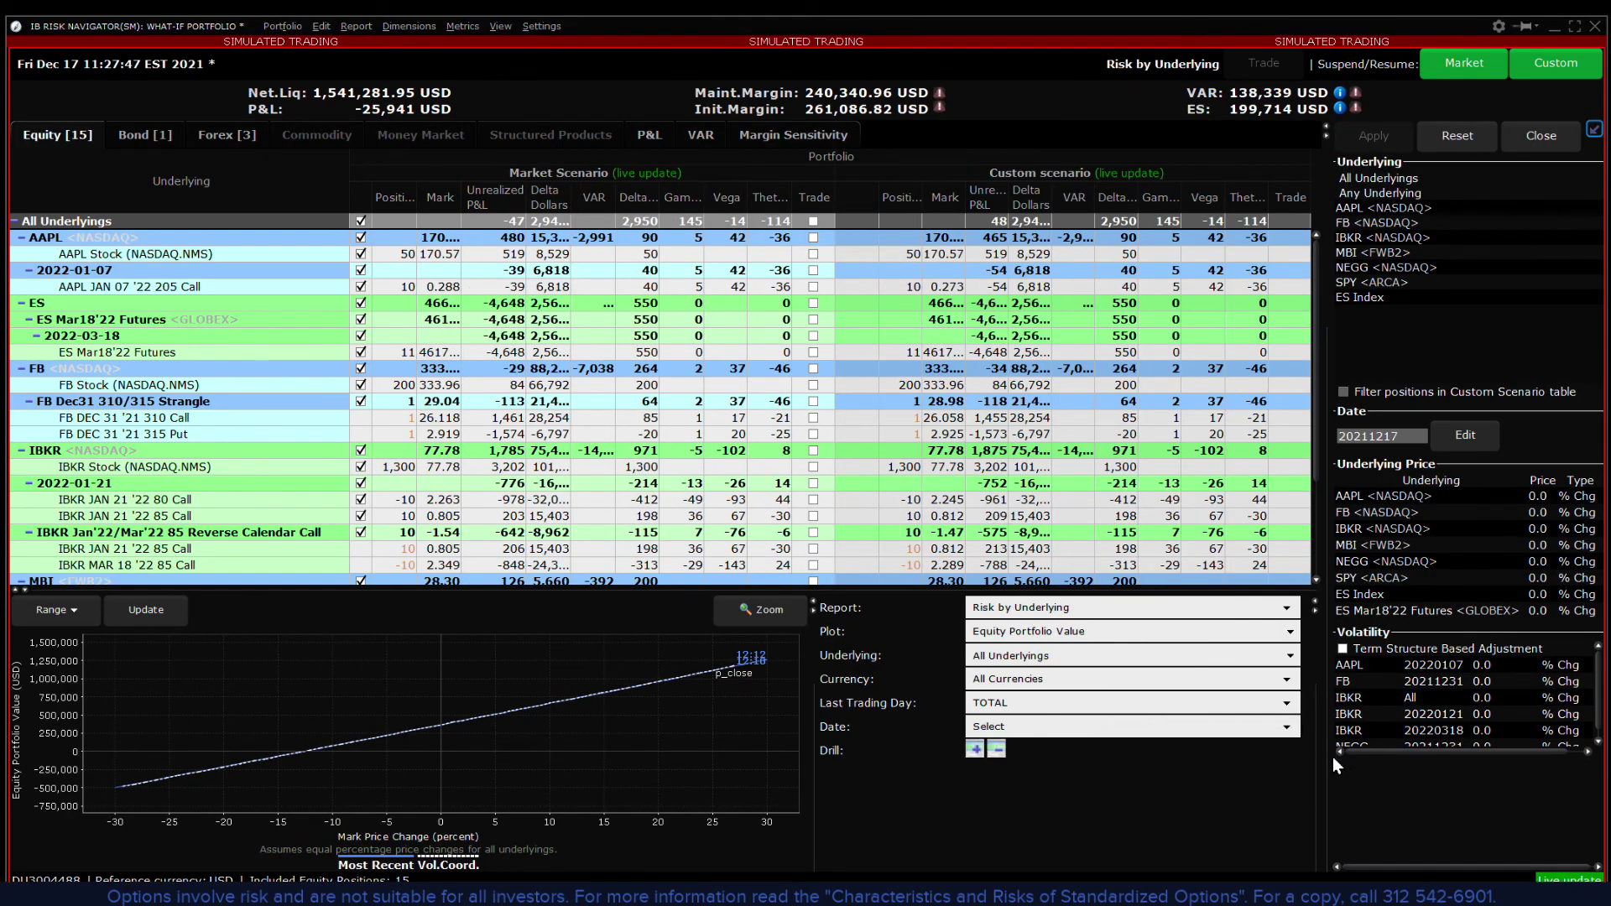